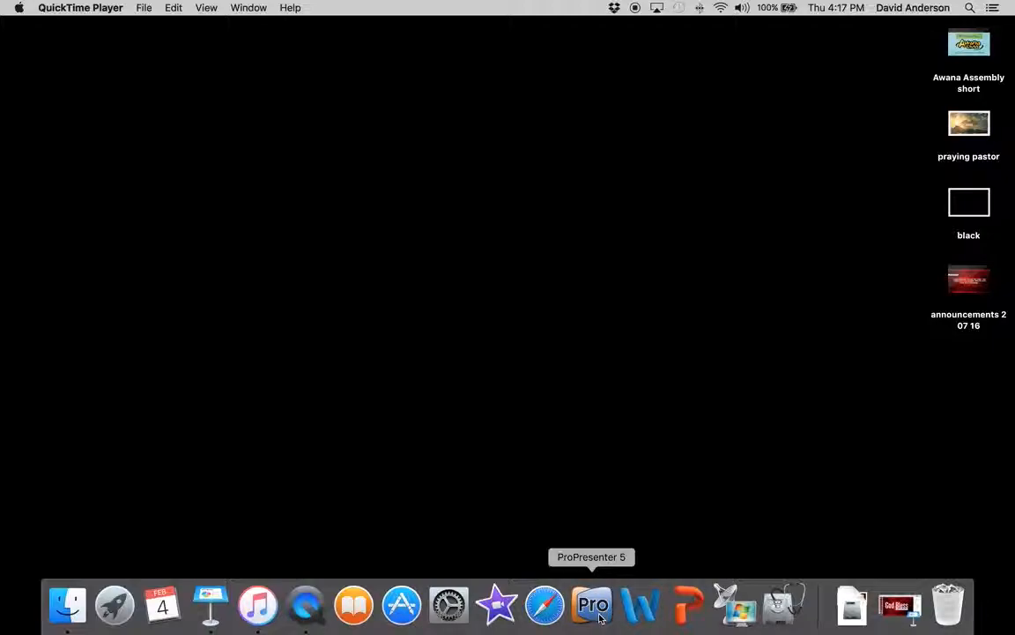
Launch ProPresenter 5, and in Finder open the Sermons & Announcements folder in Dropbox
{"action": "left_click", "coordinate": [598, 610]}
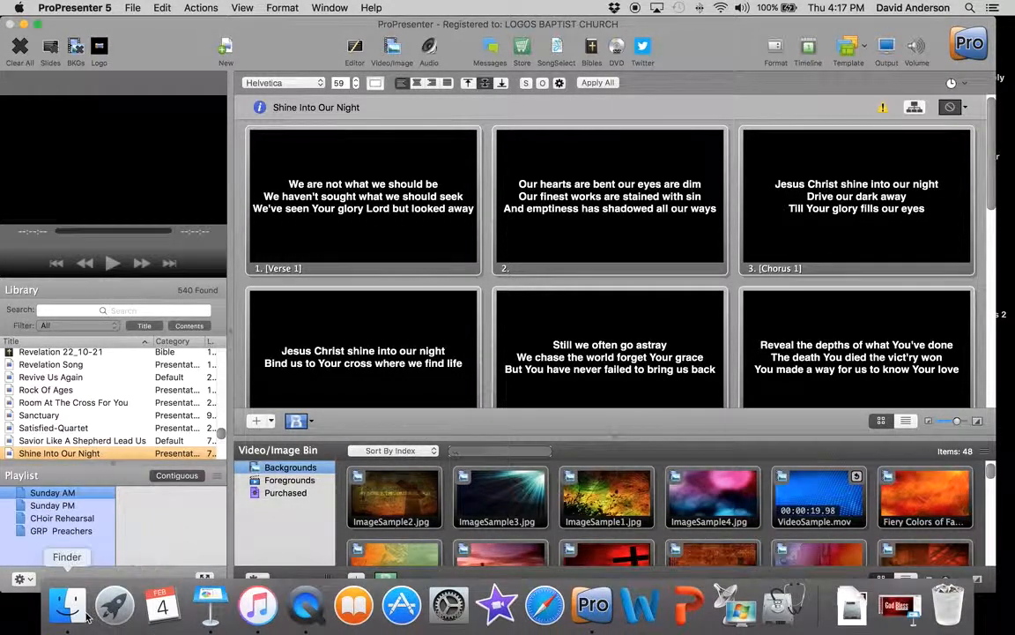
{"action": "left_click", "coordinate": [67, 621]}
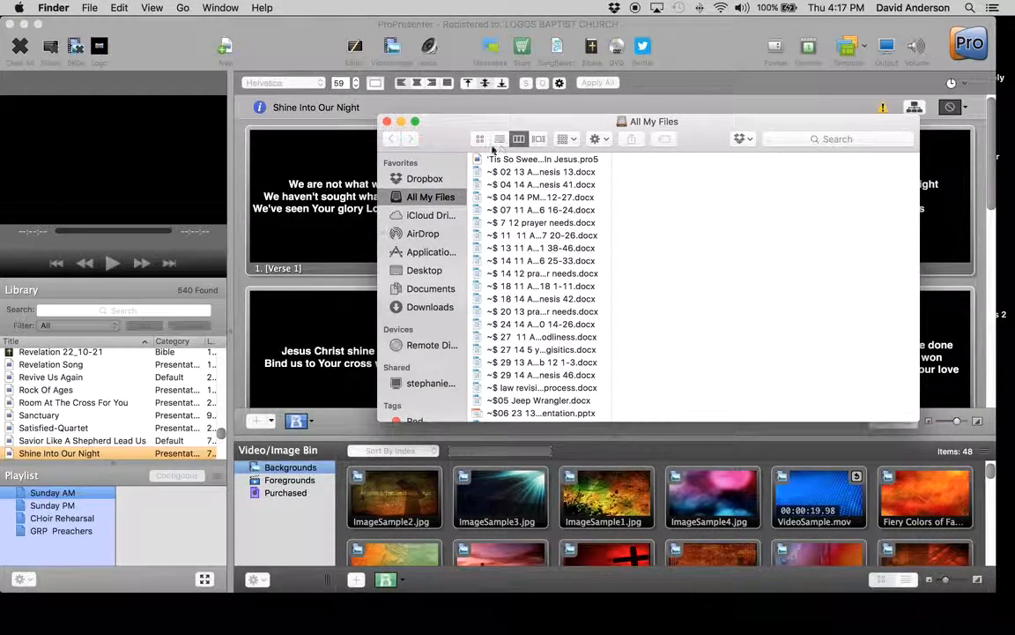
{"action": "left_click", "coordinate": [424, 179]}
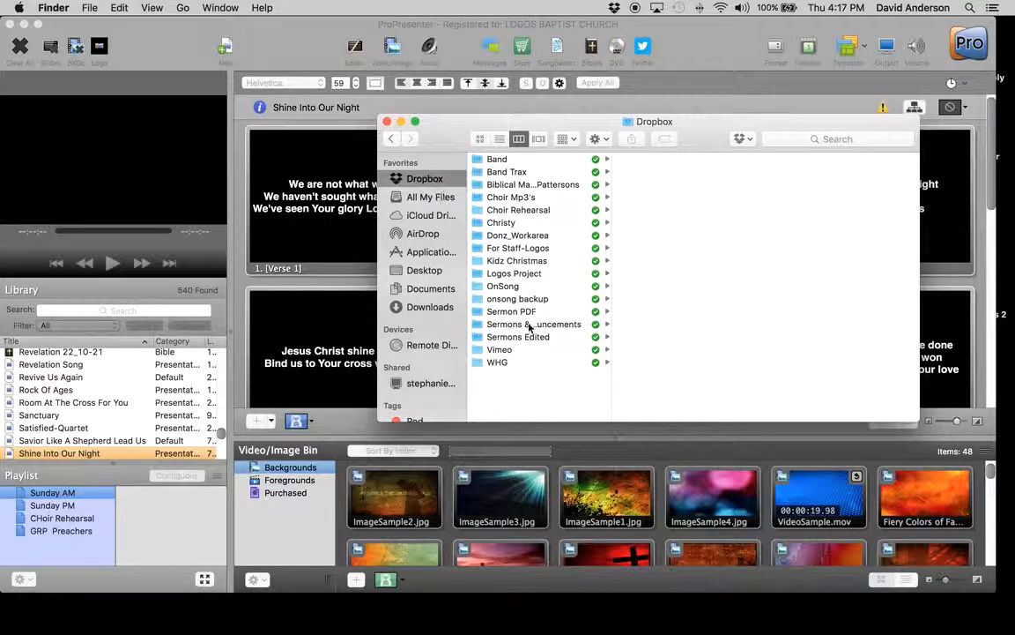
{"action": "left_click_drag", "start_coordinate": [609, 300], "coordinate": [671, 299]}
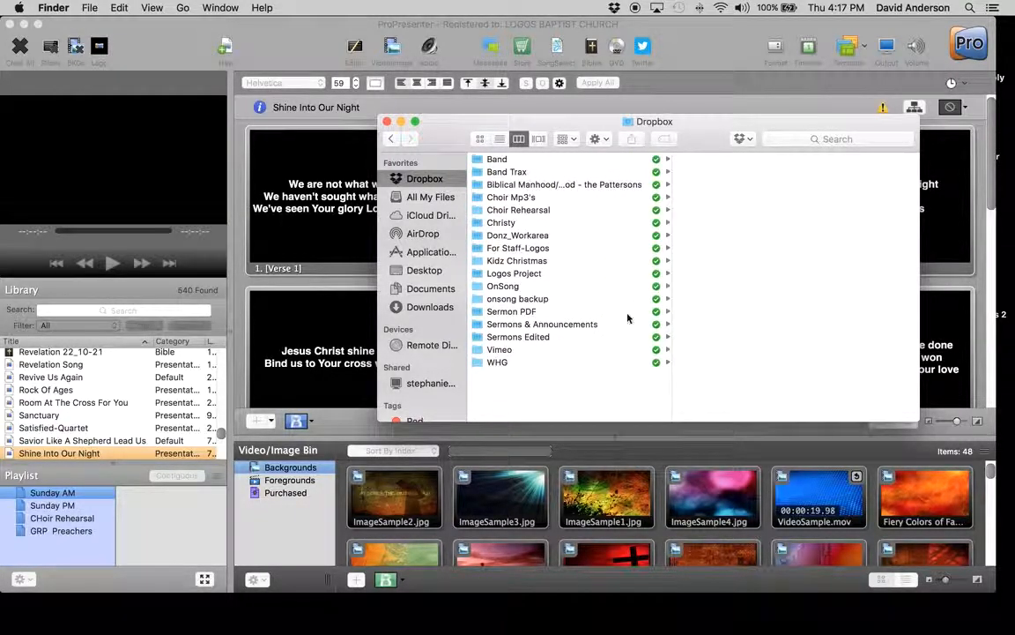
{"action": "left_click", "coordinate": [529, 324]}
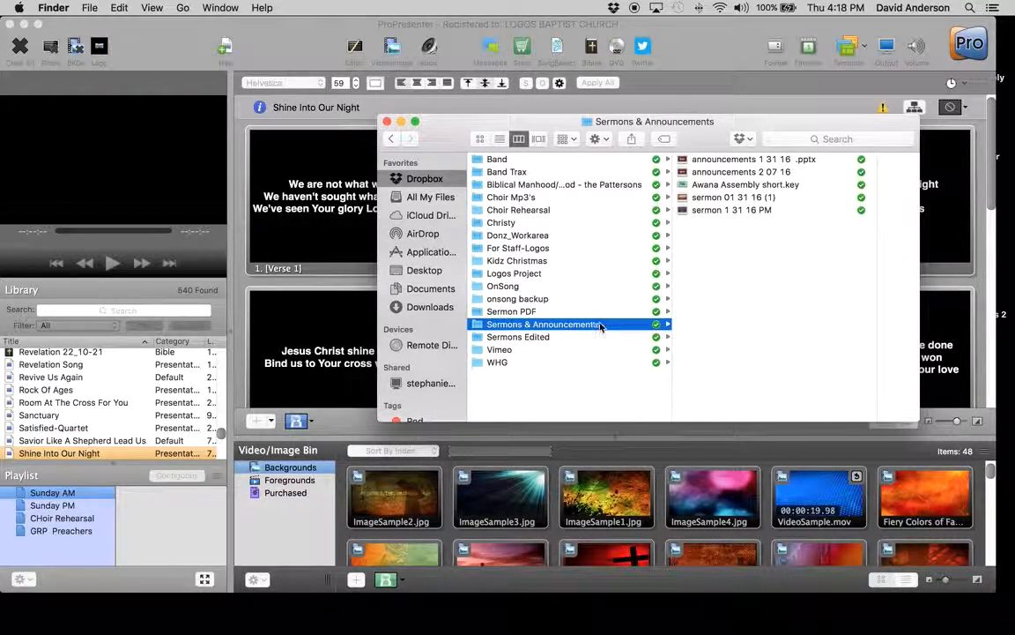
Check the slides of the sermon 01 31 16 (1) presentation in PowerPoint through to slide 17, closing it when finished
{"action": "left_click", "coordinate": [719, 198]}
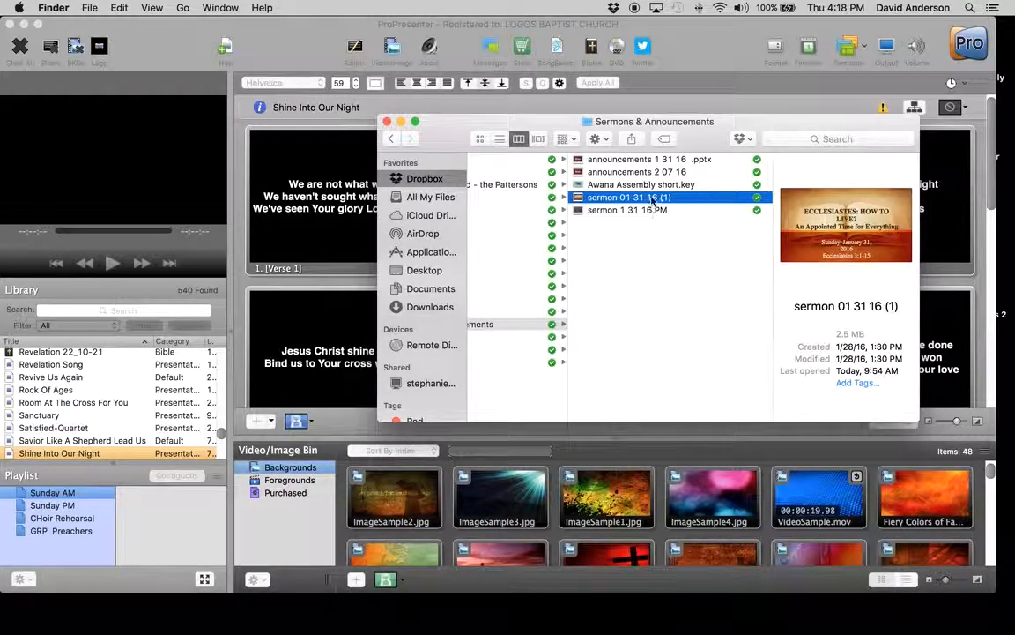
{"action": "double_click", "coordinate": [653, 199]}
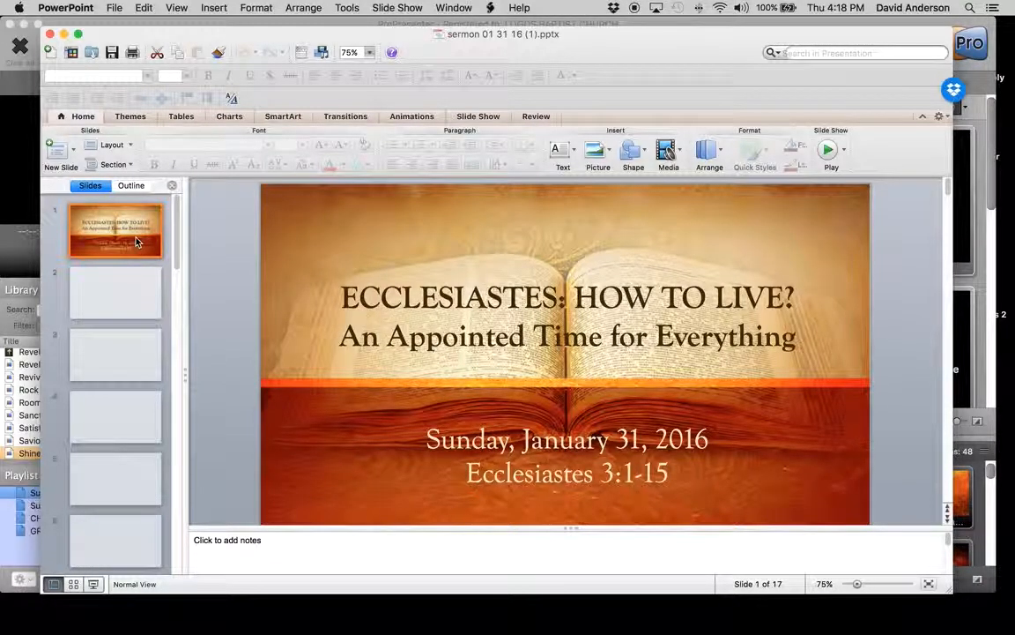
{"action": "key", "text": "Down"}
{"action": "key", "text": "Down"}
{"action": "key", "text": "Down"}
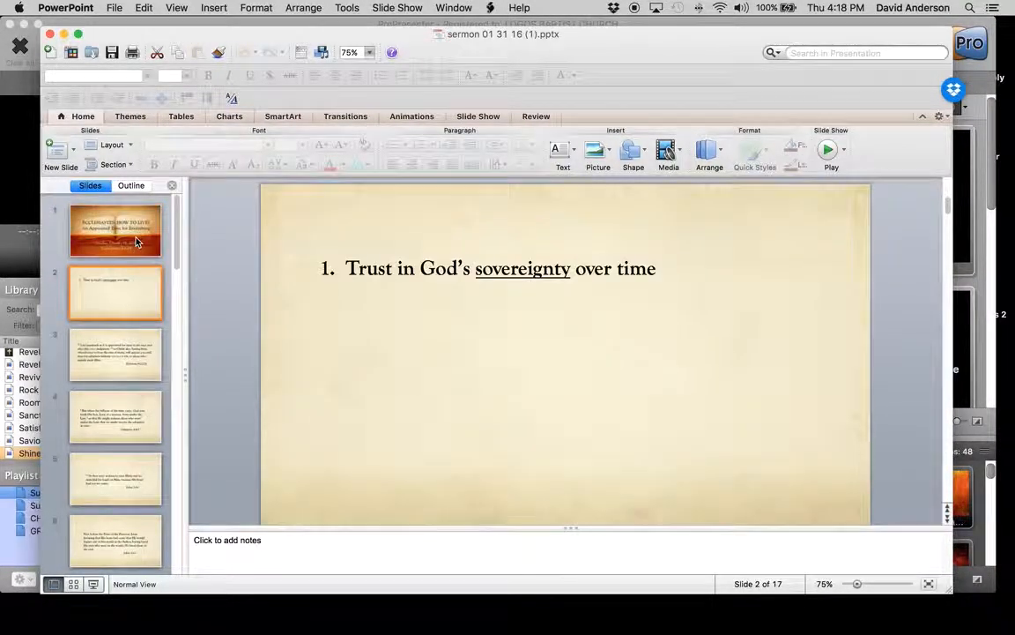
{"action": "key", "text": "Down"}
{"action": "key", "text": "Down"}
{"action": "key", "text": "Down"}
{"action": "key", "text": "Down"}
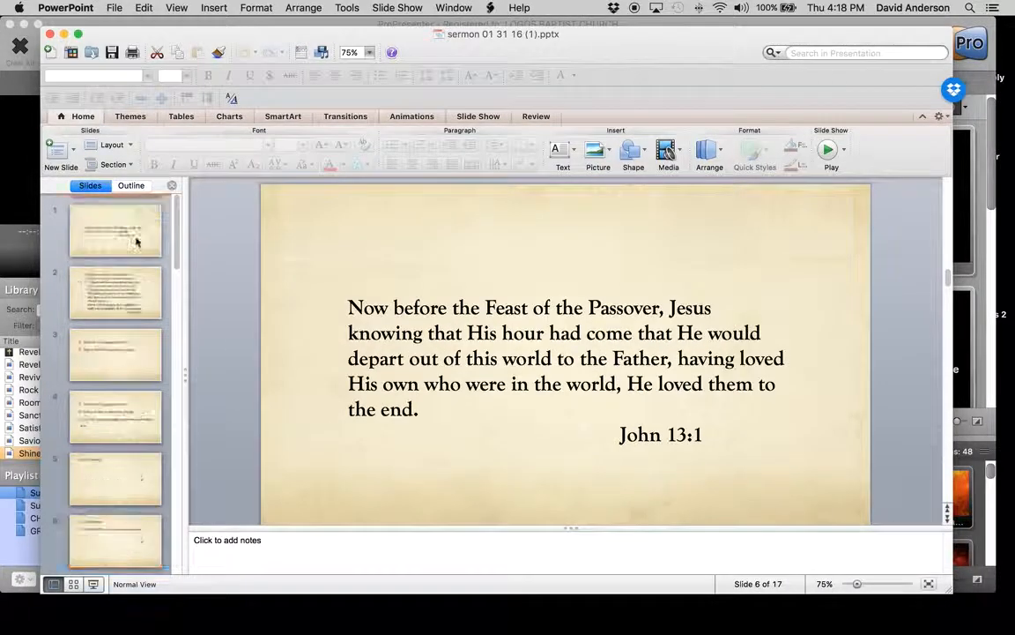
{"action": "key", "text": "Down"}
{"action": "key", "text": "Down"}
{"action": "key", "text": "Down"}
{"action": "key", "text": "Down"}
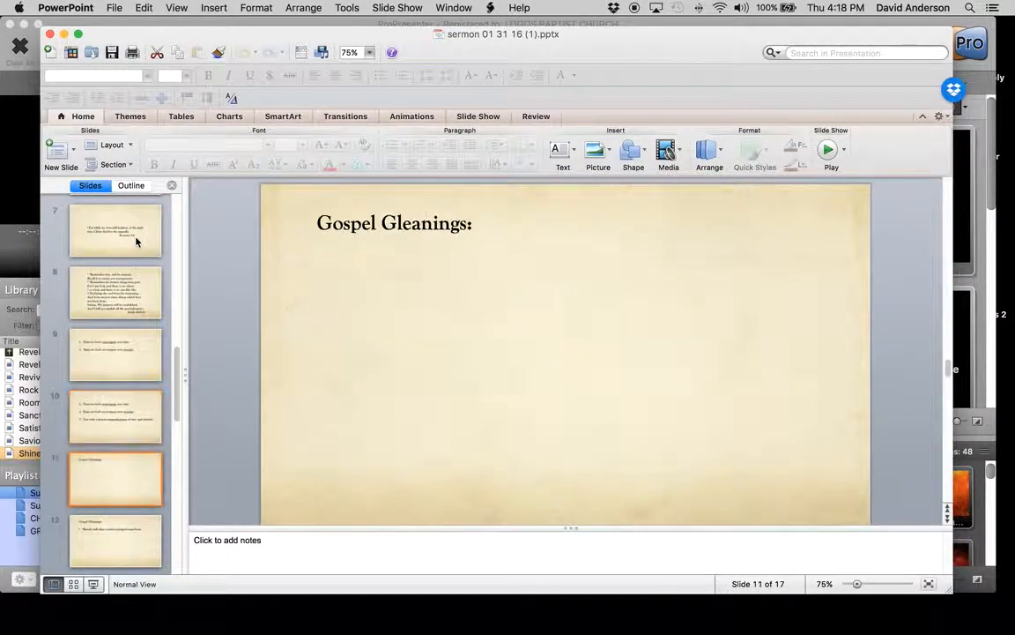
{"action": "key", "text": "Down"}
{"action": "key", "text": "Down"}
{"action": "key", "text": "Down"}
{"action": "key", "text": "Down"}
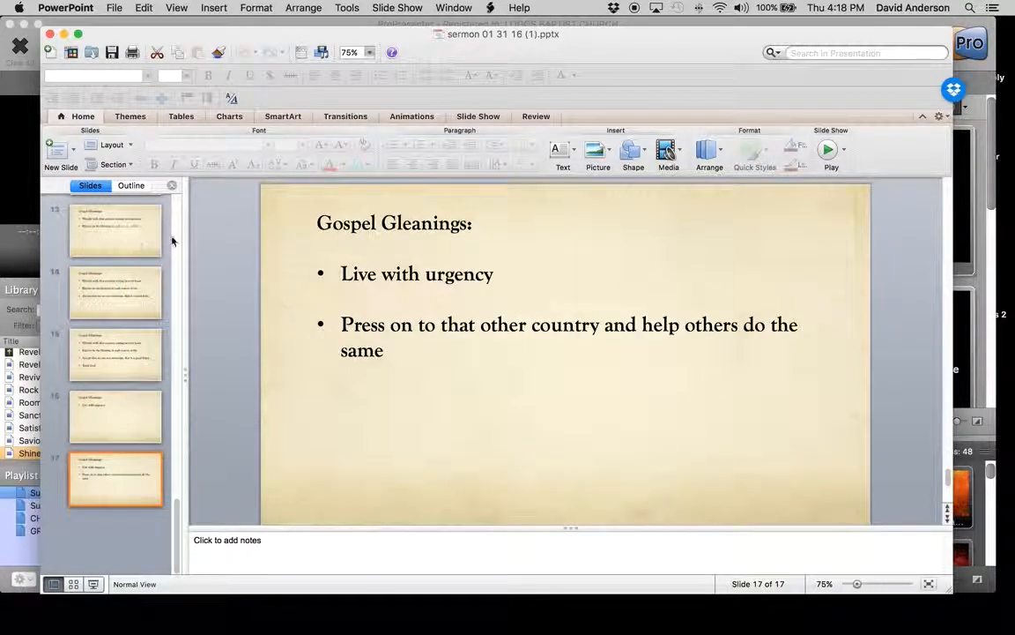
{"action": "left_click", "coordinate": [49, 34]}
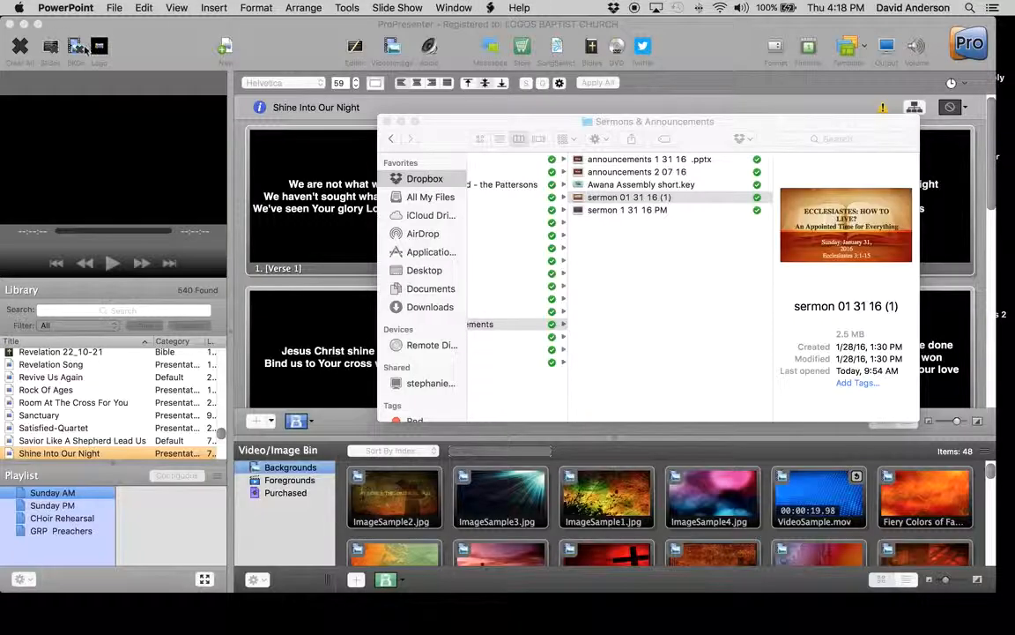
Open the sermon 1 31 16 PM presentation and examine its slides for text placement, ending on slide 10
{"action": "double_click", "coordinate": [619, 211]}
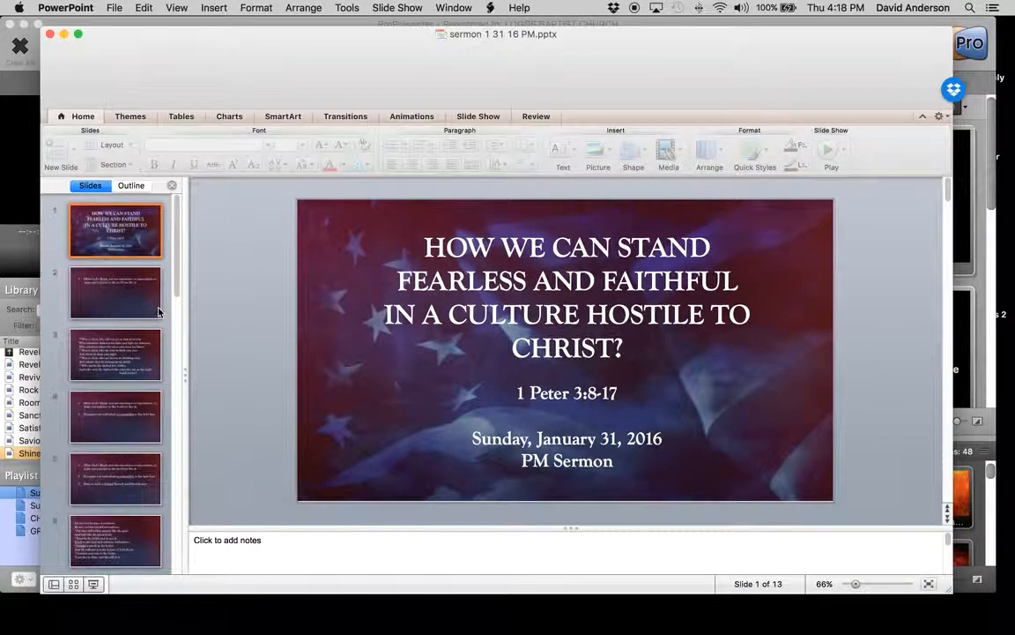
{"action": "left_click", "coordinate": [151, 305]}
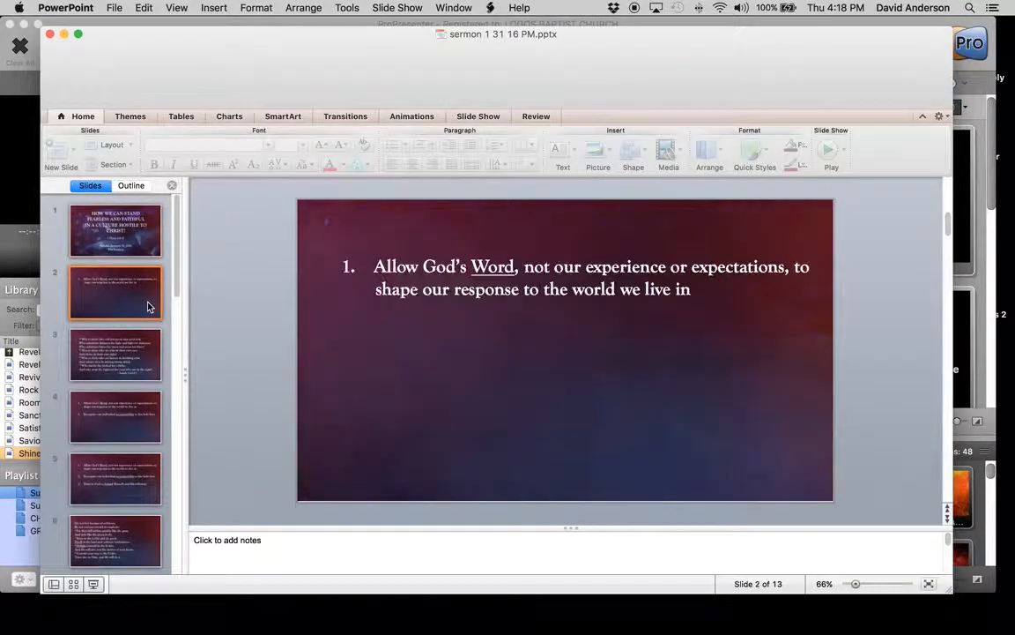
{"action": "key", "text": "Down"}
{"action": "key", "text": "Down"}
{"action": "key", "text": "Down"}
{"action": "key", "text": "Down"}
{"action": "key", "text": "Down"}
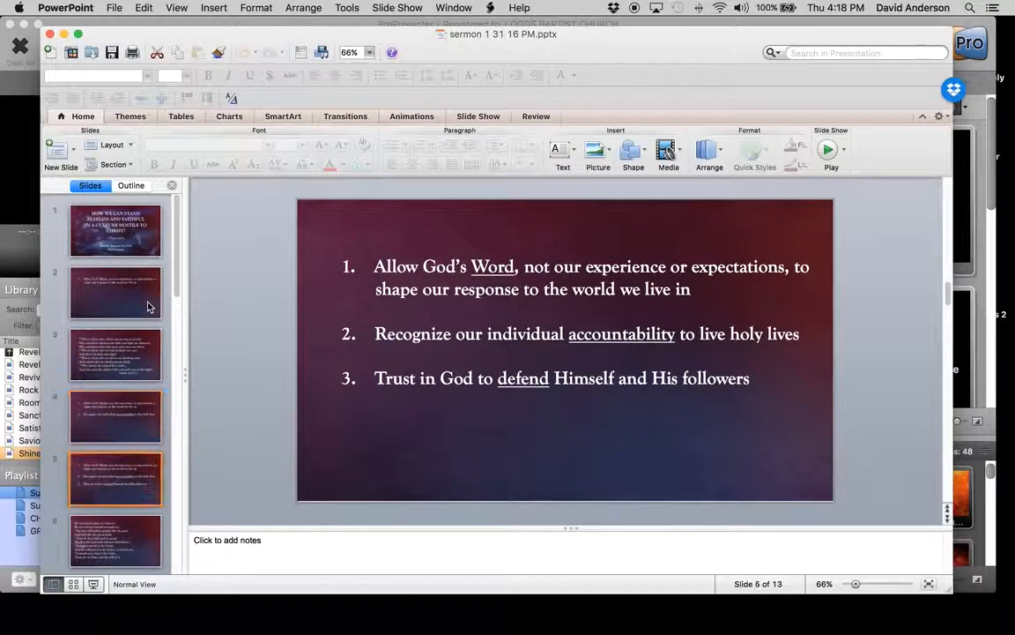
{"action": "key", "text": "Down"}
{"action": "key", "text": "Down"}
{"action": "key", "text": "Down"}
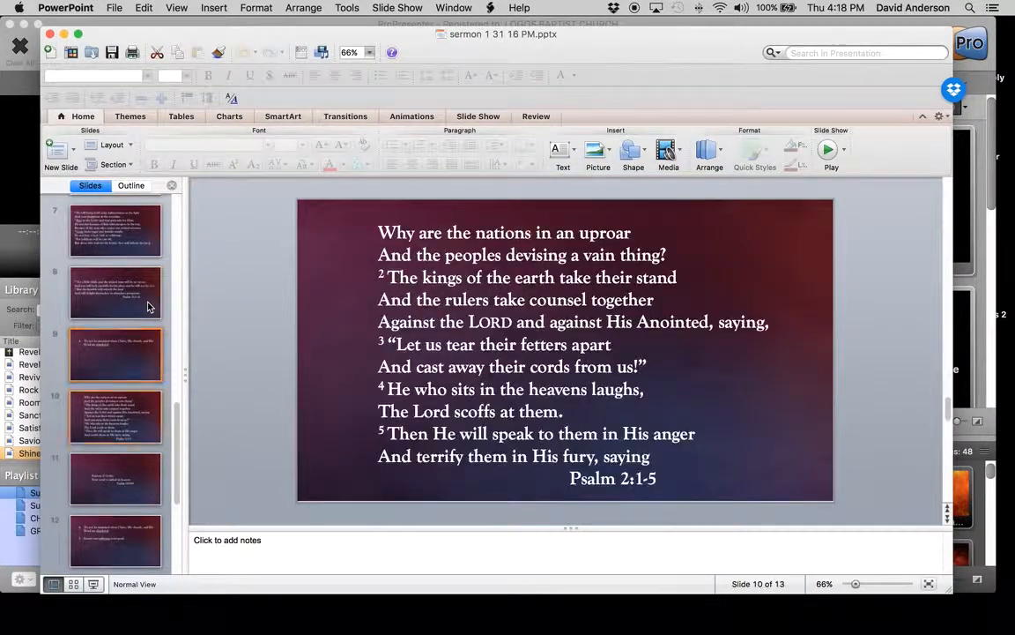
{"action": "key", "text": "Up"}
{"action": "key", "text": "Up"}
{"action": "key", "text": "Up"}
{"action": "key", "text": "Up"}
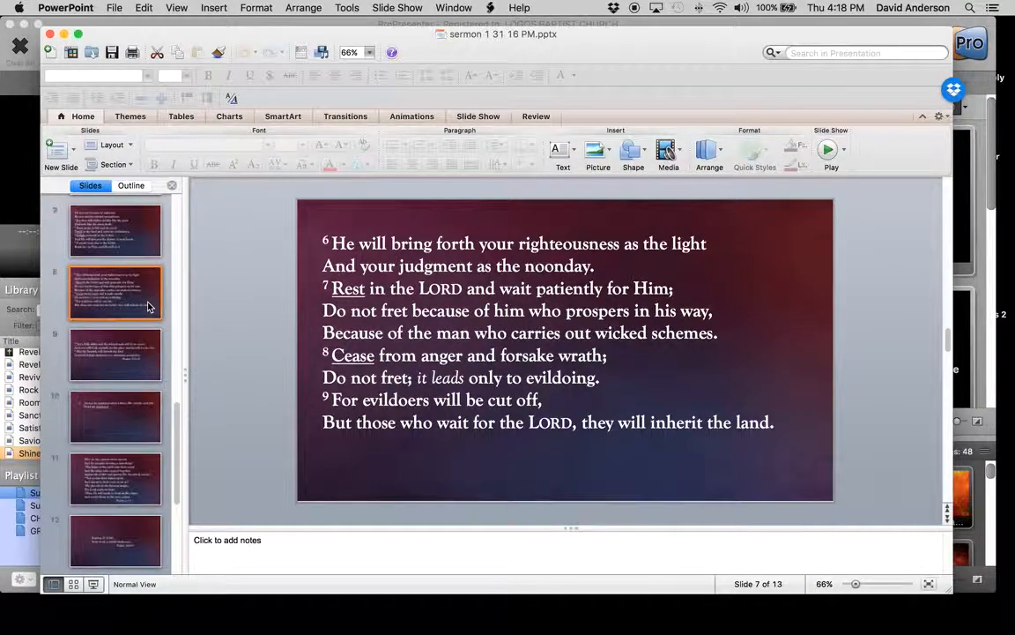
{"action": "key", "text": "Down"}
{"action": "key", "text": "Down"}
{"action": "key", "text": "Down"}
{"action": "key", "text": "Down"}
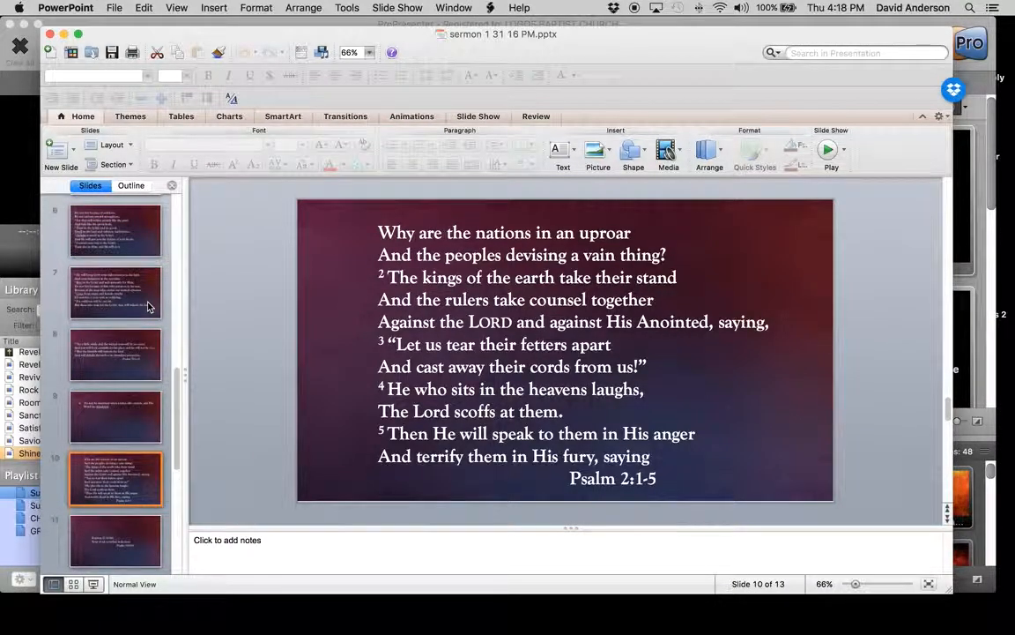
Move the Psalm 2:1-5 text box on slide 10 up and to the left, roughly matching the text position on slide 7
{"action": "left_click", "coordinate": [430, 264]}
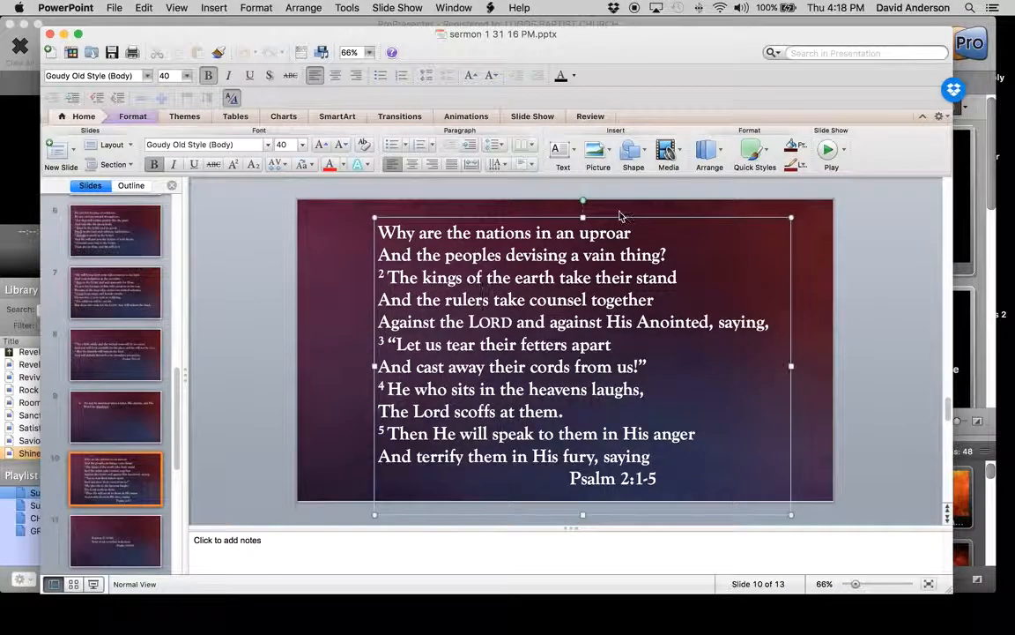
{"action": "left_click_drag", "start_coordinate": [620, 219], "coordinate": [573, 206]}
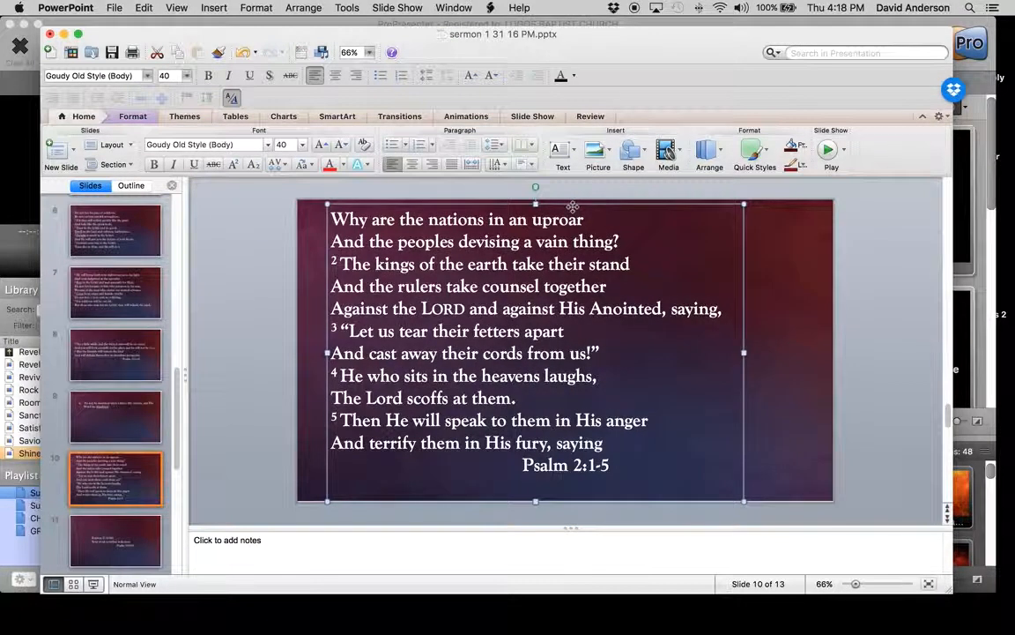
{"action": "left_click", "coordinate": [86, 304]}
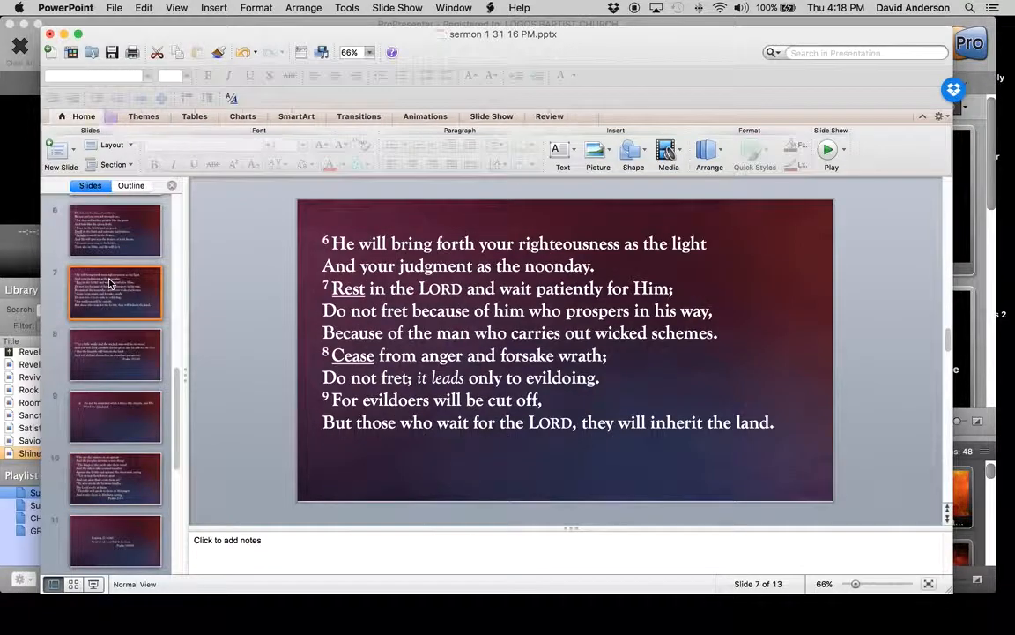
{"action": "left_click", "coordinate": [106, 478]}
{"action": "left_click", "coordinate": [417, 285]}
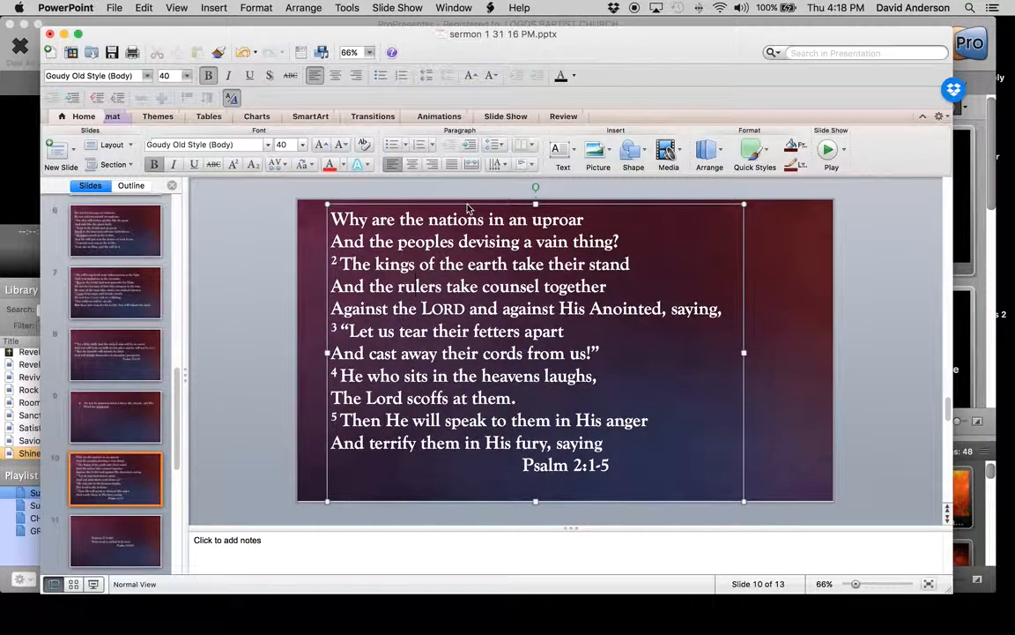
{"action": "left_click_drag", "start_coordinate": [467, 209], "coordinate": [473, 215]}
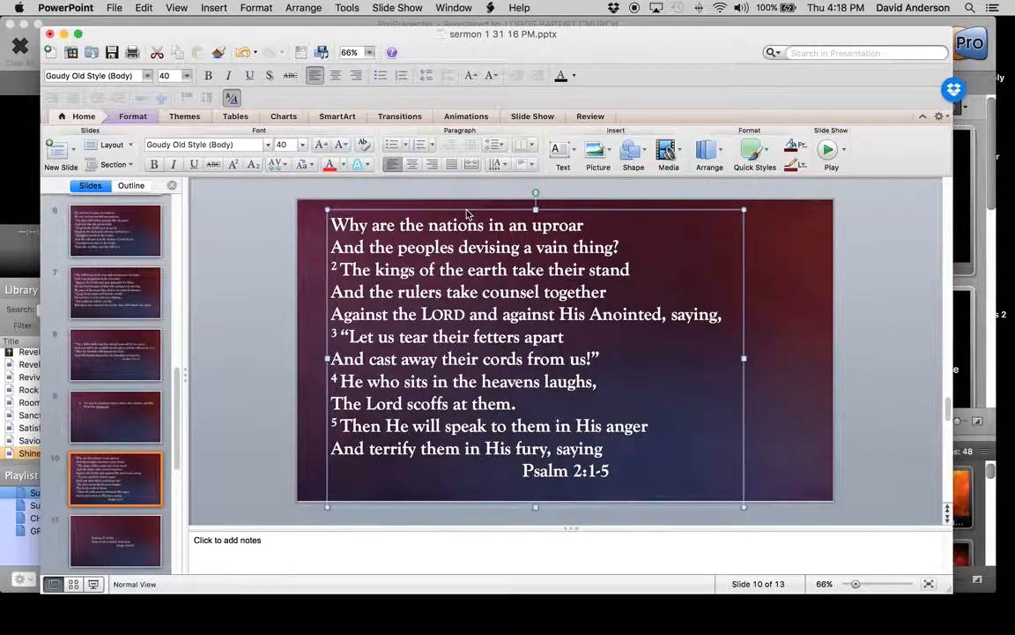
Save and close the sermon 1 31 16 PM presentation, and return to ProPresenter with the Finder window closed
{"action": "left_click", "coordinate": [112, 52]}
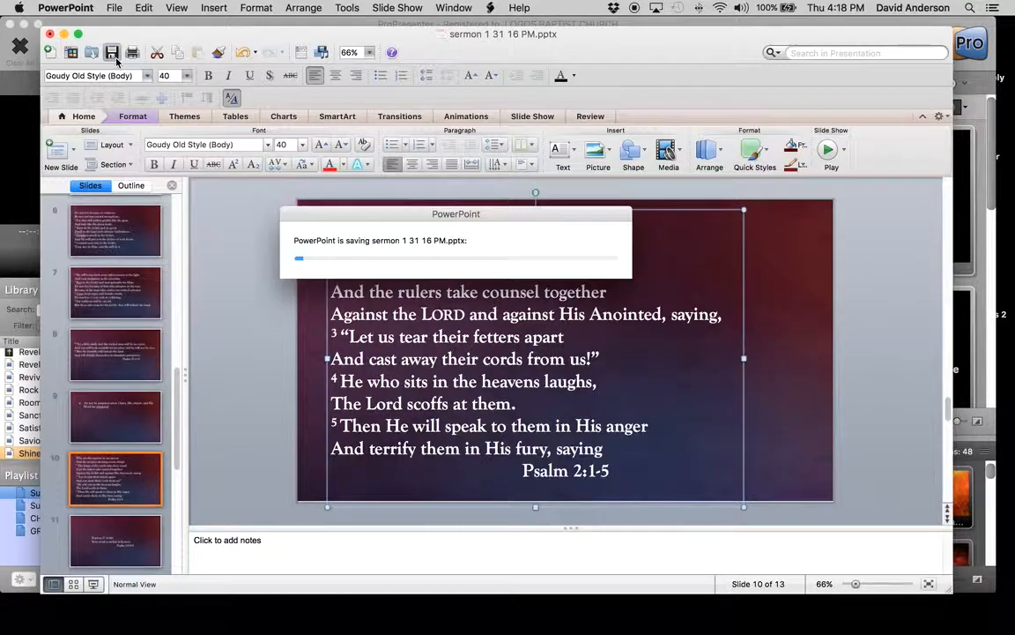
{"action": "left_click", "coordinate": [114, 57]}
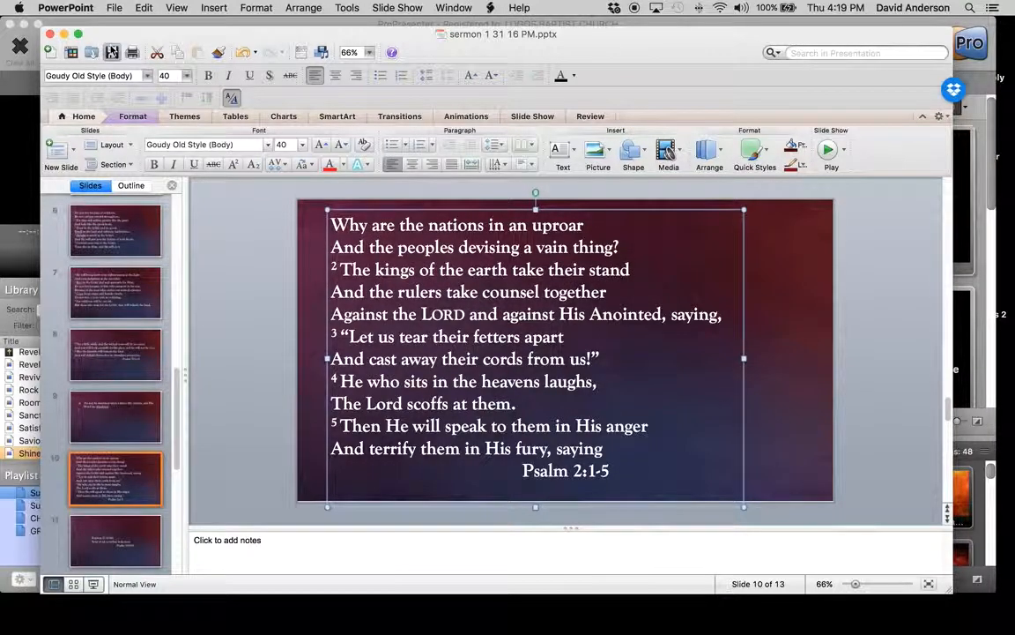
{"action": "left_click", "coordinate": [49, 34]}
{"action": "left_click", "coordinate": [387, 121]}
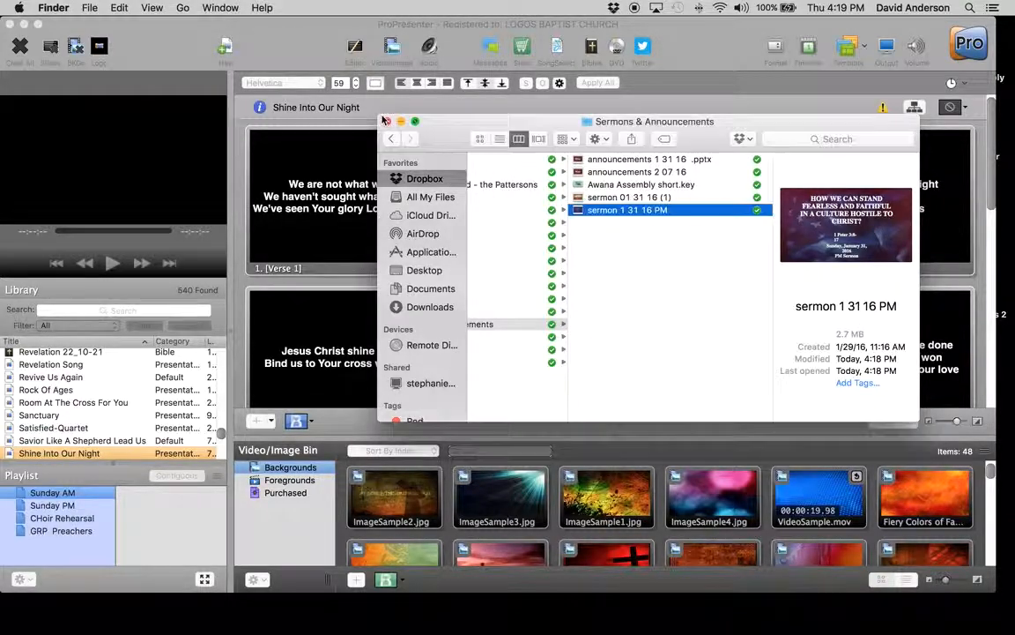
{"action": "left_click", "coordinate": [179, 39]}
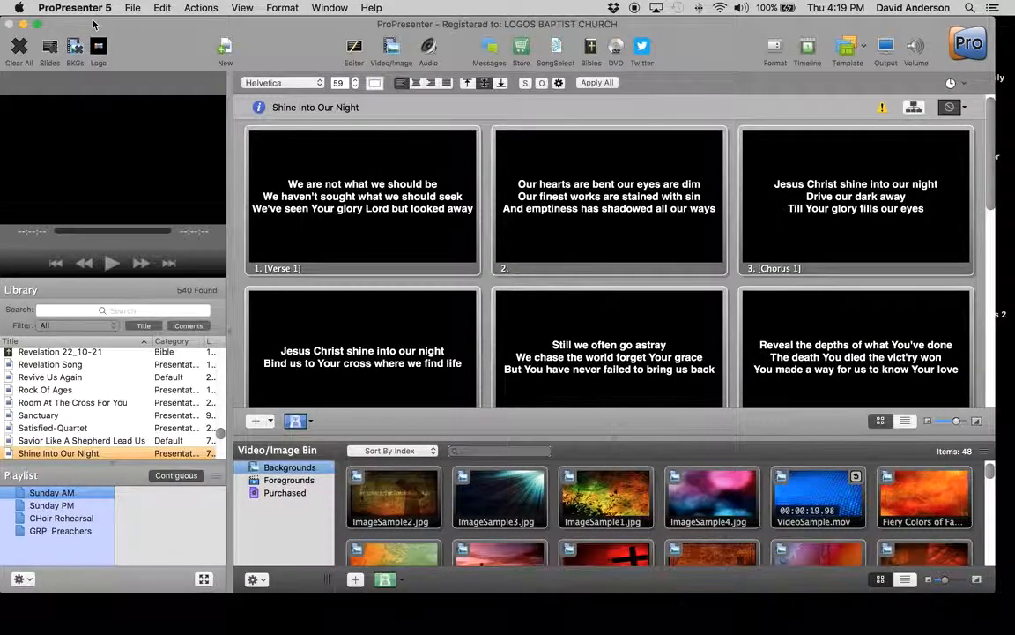
Import the PowerPoint files sermon 01 31 16 (1) and sermon 1 31 16 PM with all slides as JPEG images
{"action": "left_click", "coordinate": [136, 7]}
{"action": "mouse_move", "coordinate": [300, 38]}
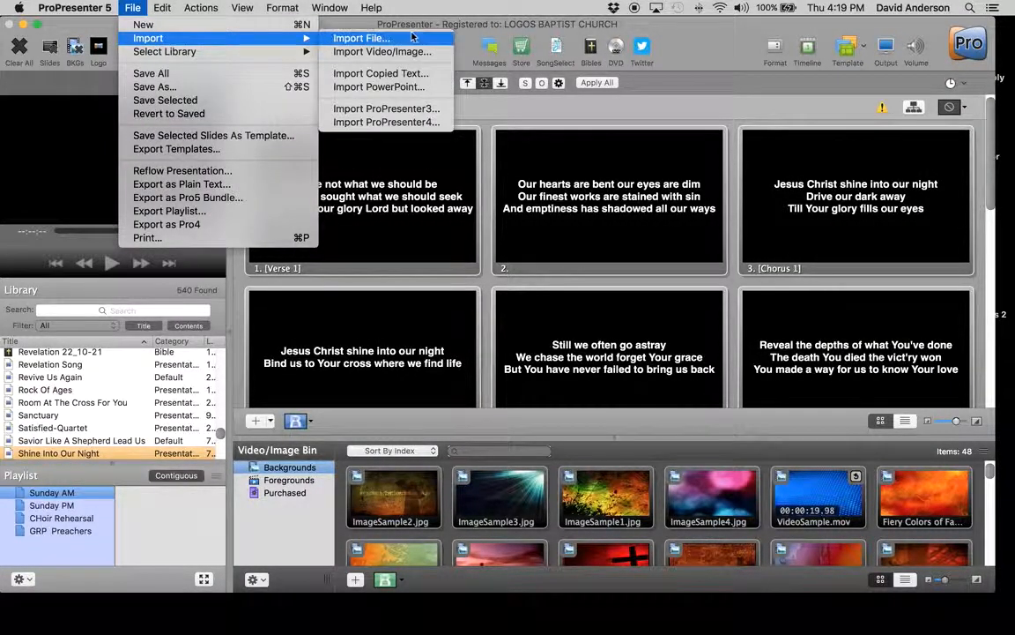
{"action": "left_click", "coordinate": [405, 87]}
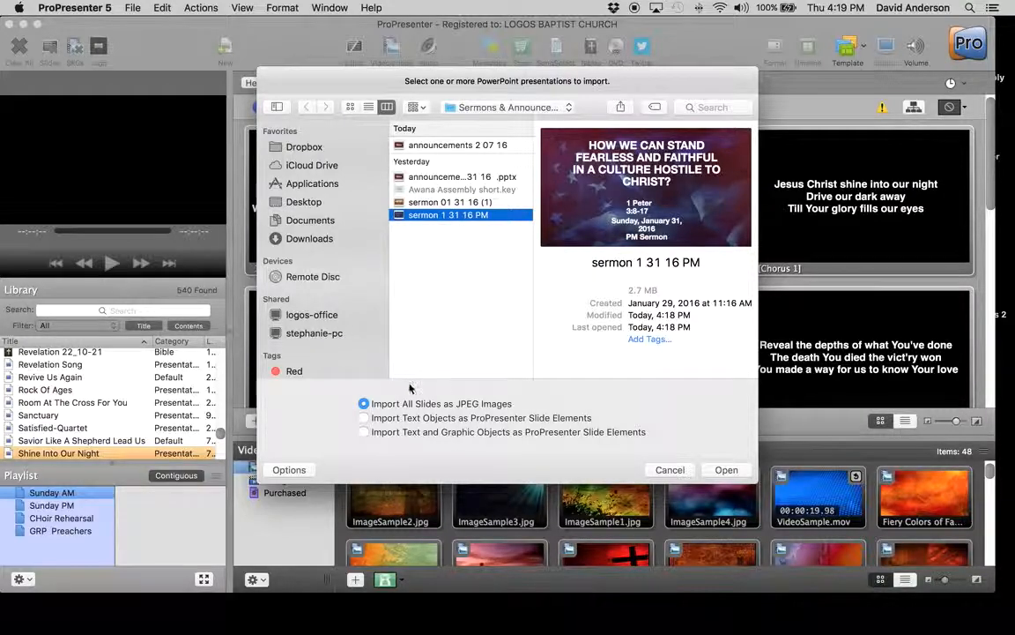
{"action": "left_click", "coordinate": [458, 202], "text": "shift"}
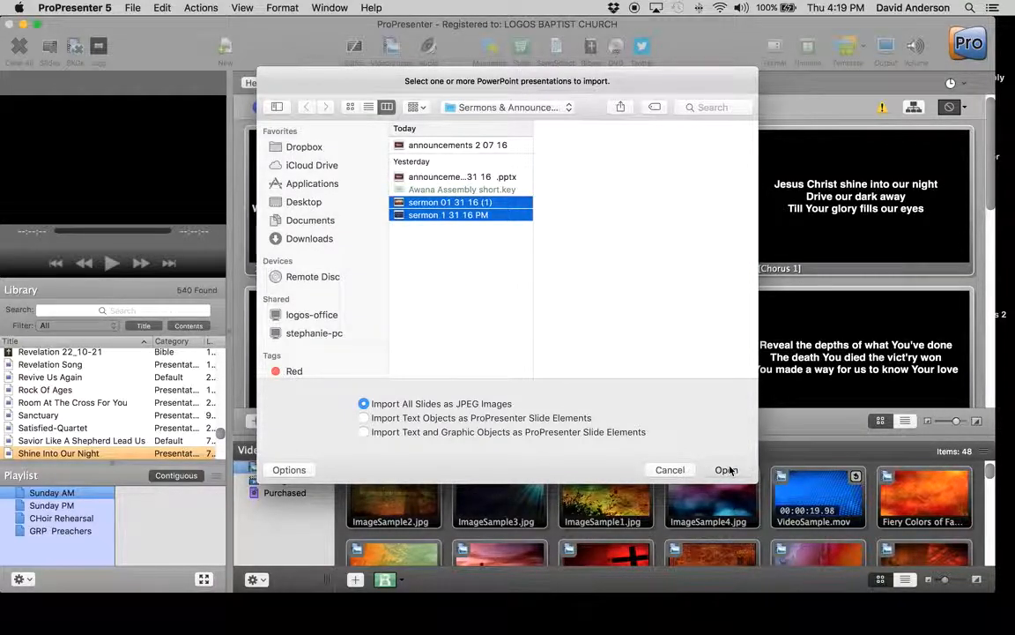
{"action": "left_click", "coordinate": [726, 470]}
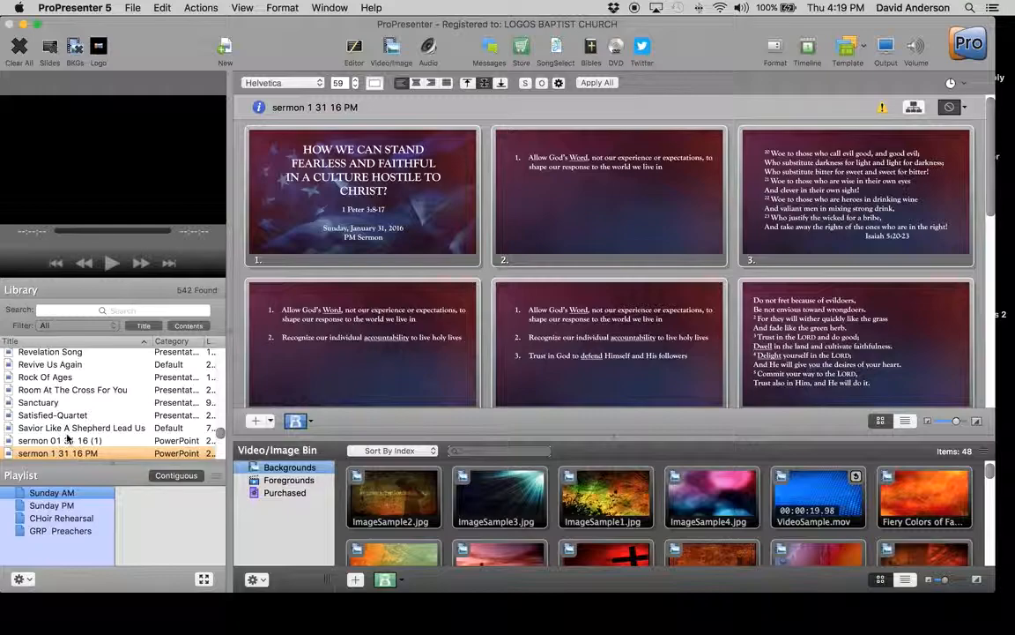
View the imported slides of both sermon presentations in the library, ending on sermon 01 31 16 (1)
{"action": "left_click", "coordinate": [66, 442]}
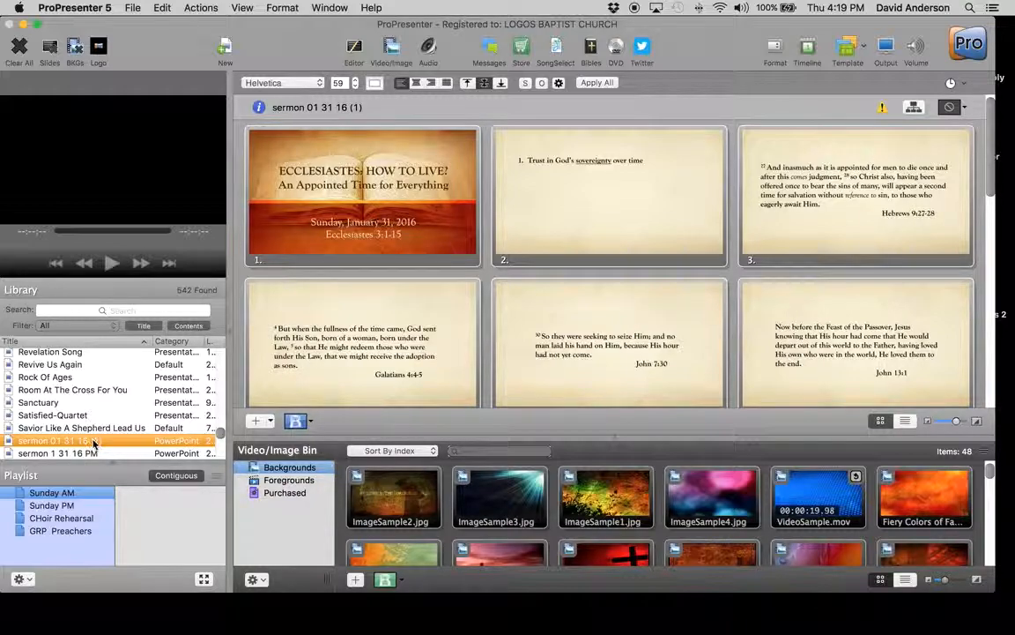
{"action": "left_click", "coordinate": [92, 454]}
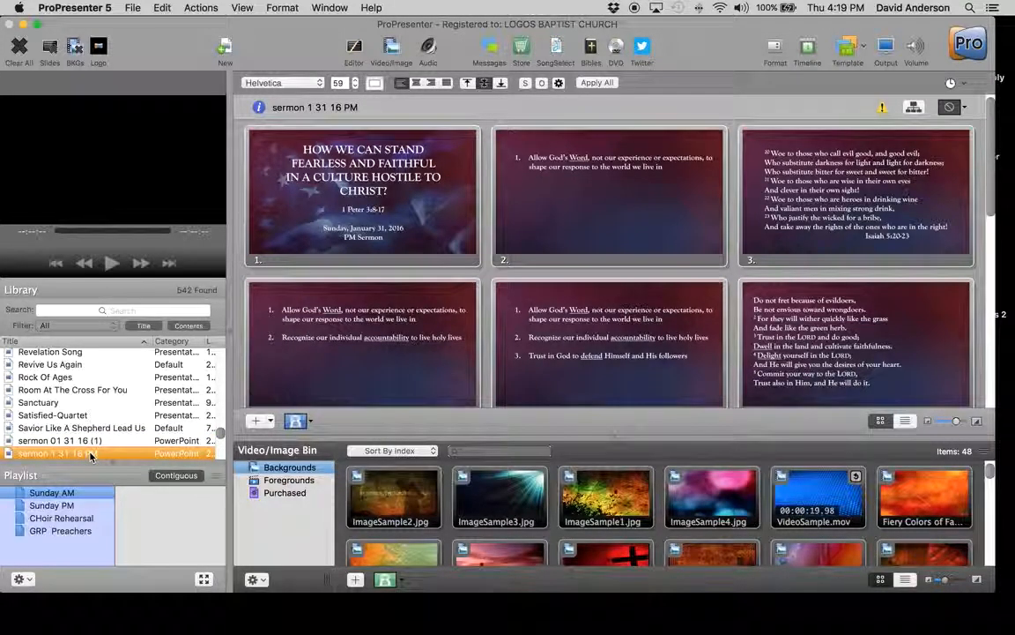
{"action": "left_click", "coordinate": [91, 441]}
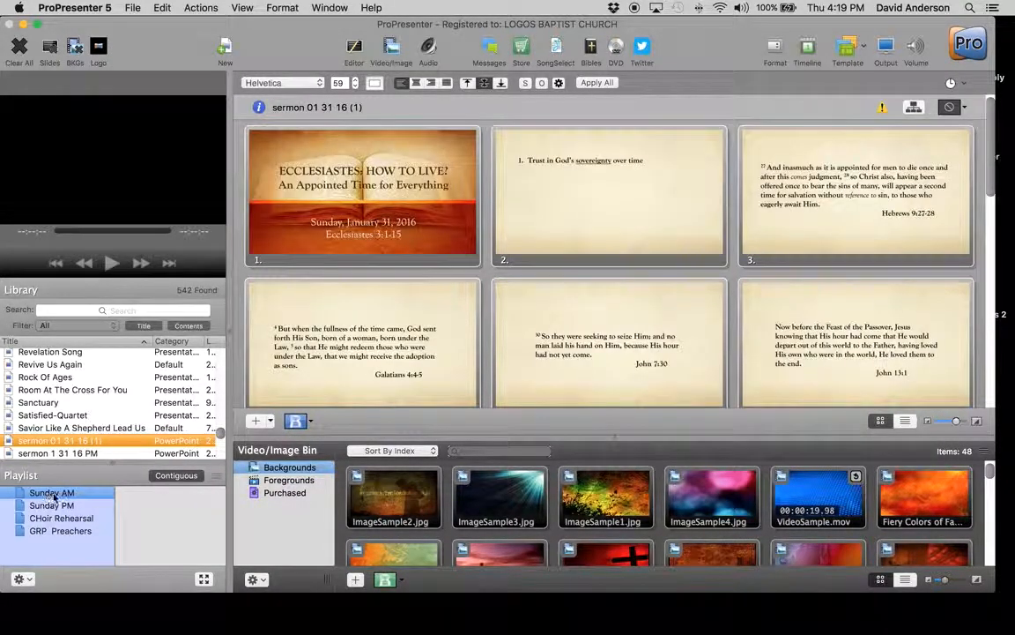
Add sermon 01 31 16 (1) to the Sunday AM playlist and sermon 1 31 16 PM to the Sunday PM playlist
{"action": "left_click", "coordinate": [47, 494]}
{"action": "left_click_drag", "start_coordinate": [57, 440], "coordinate": [141, 514]}
{"action": "left_click", "coordinate": [53, 505]}
{"action": "left_click_drag", "start_coordinate": [64, 457], "coordinate": [145, 493]}
{"action": "left_click", "coordinate": [75, 495]}
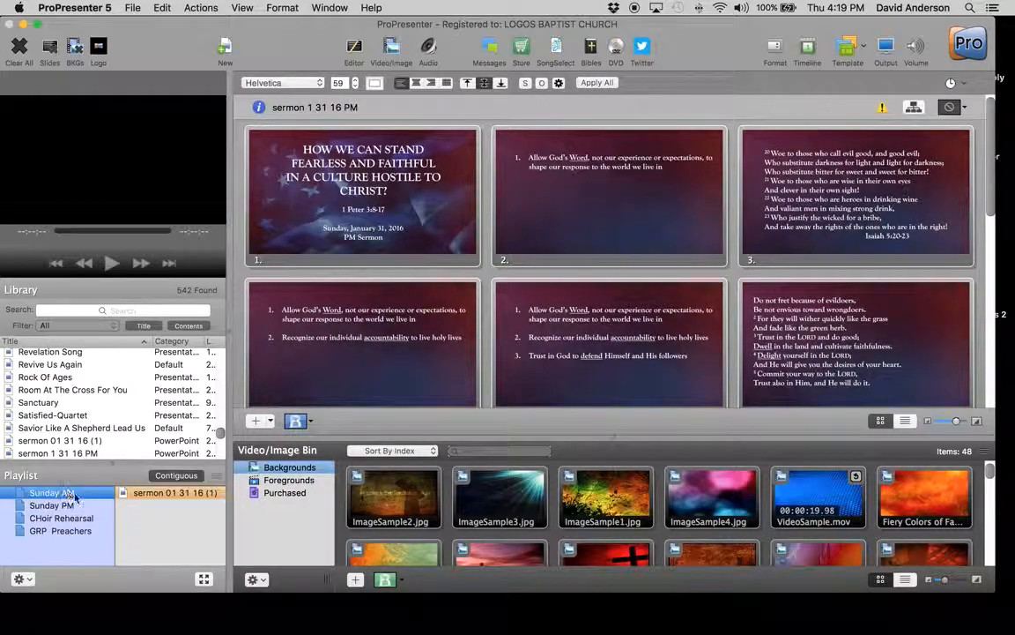
Preview the first three slides of sermon 01 31 16 (1) on the output and clear all output
{"action": "left_click", "coordinate": [458, 195]}
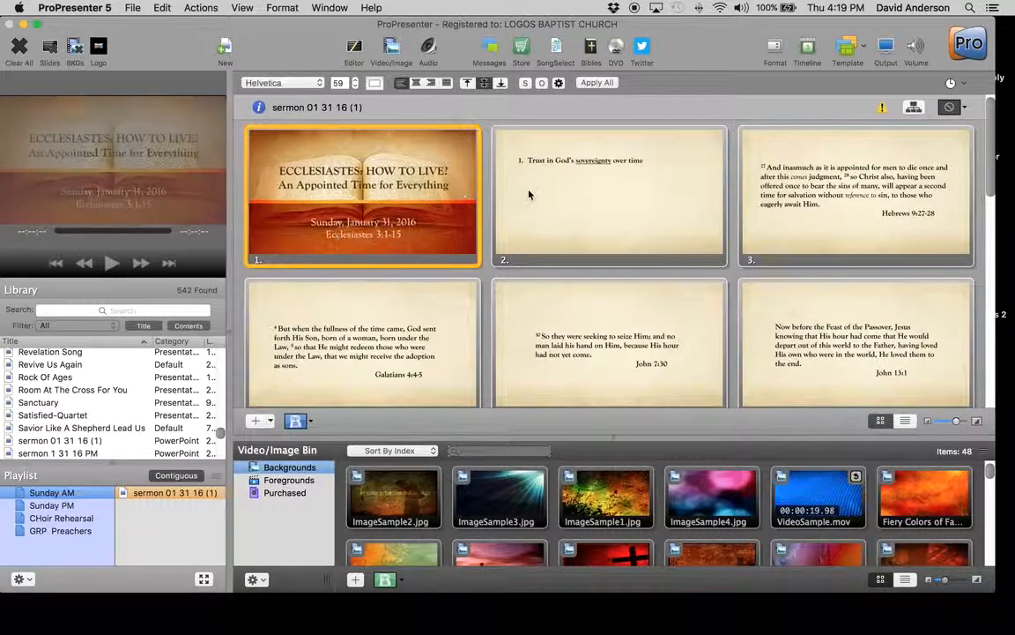
{"action": "left_click", "coordinate": [707, 195]}
{"action": "left_click", "coordinate": [854, 198]}
{"action": "left_click", "coordinate": [21, 51]}
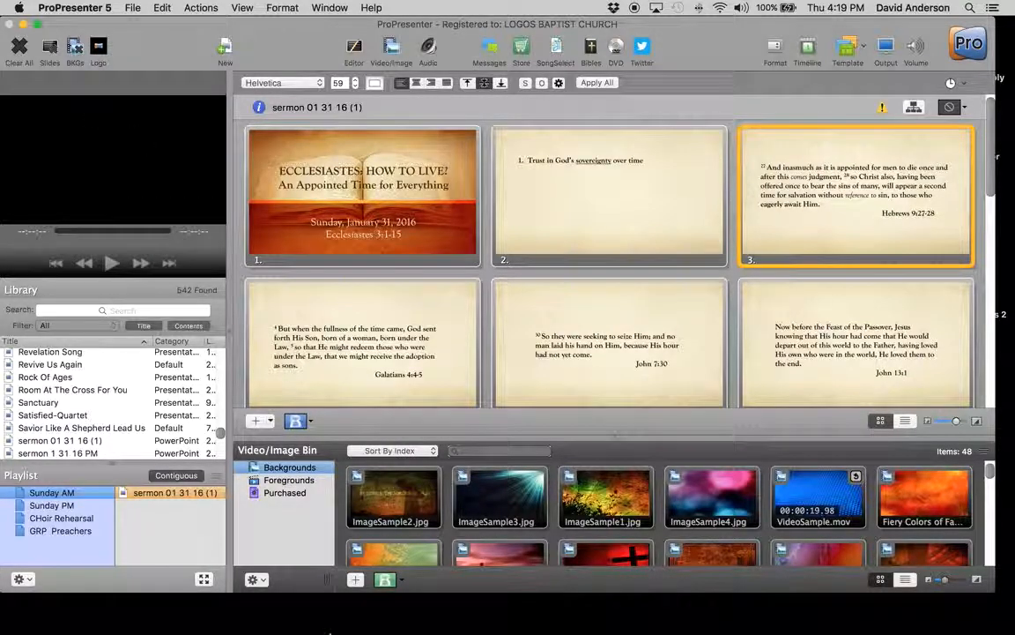
Switch to Finder and open announcements 2 07 16 from Dropbox's Sermons & Announcements folder in Keynote
{"action": "mouse_move", "coordinate": [330, 633]}
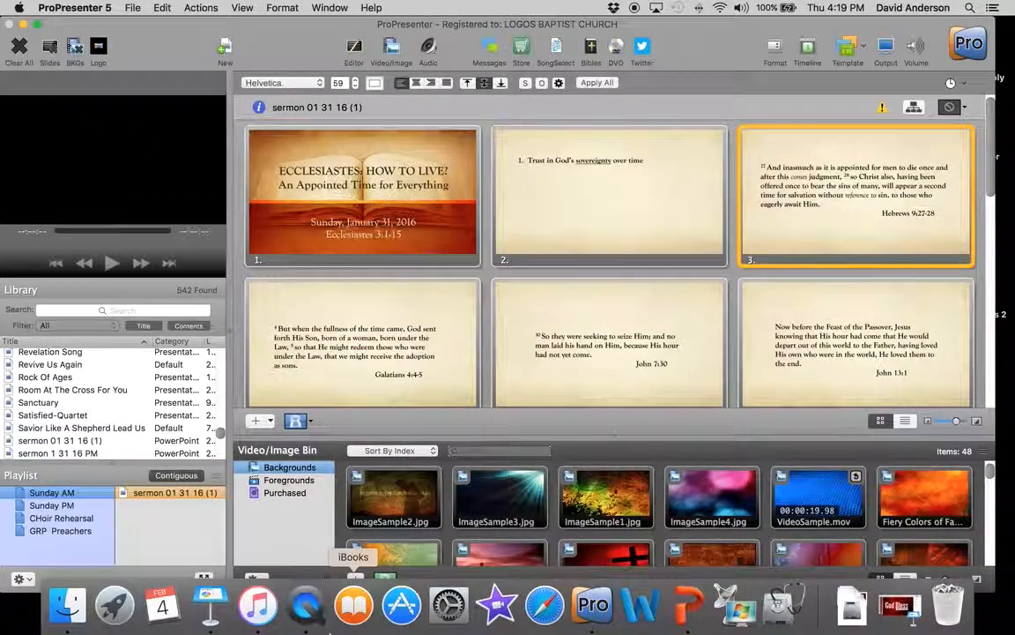
{"action": "left_click", "coordinate": [68, 604]}
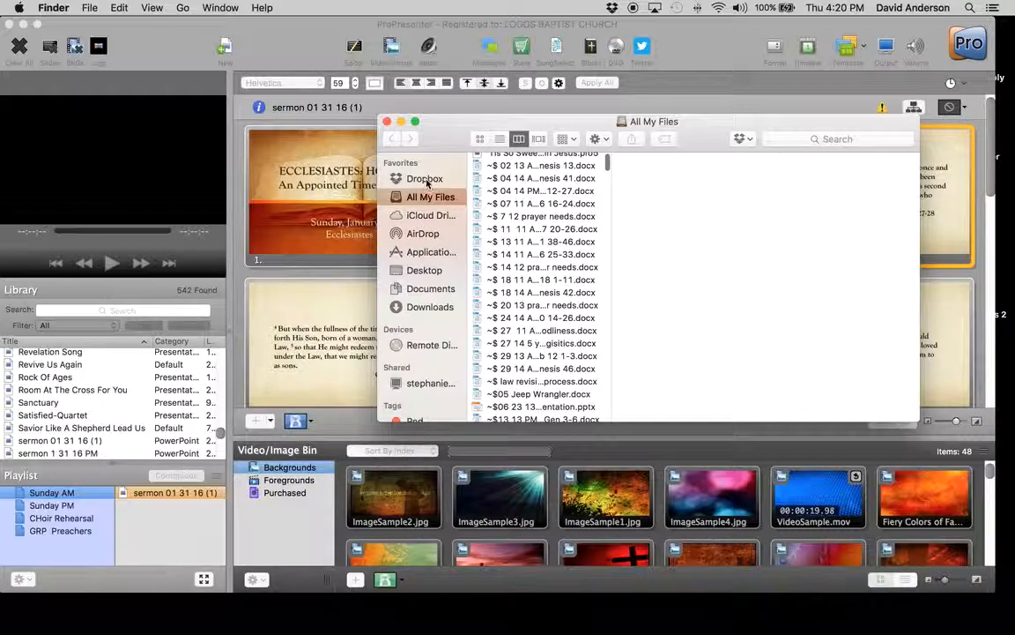
{"action": "left_click", "coordinate": [424, 178]}
{"action": "left_click", "coordinate": [526, 325]}
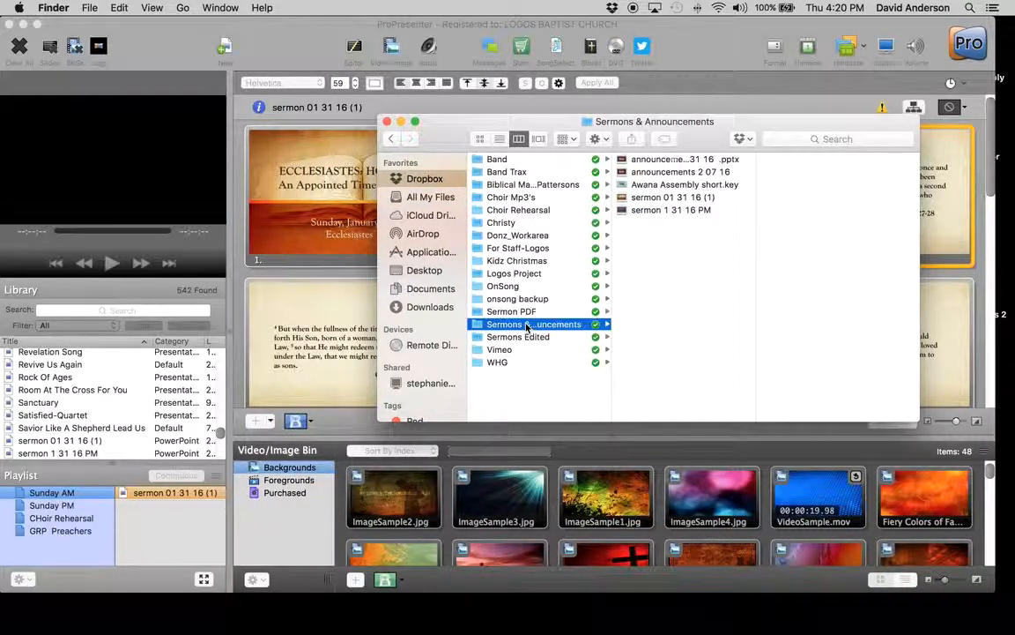
{"action": "double_click", "coordinate": [755, 181]}
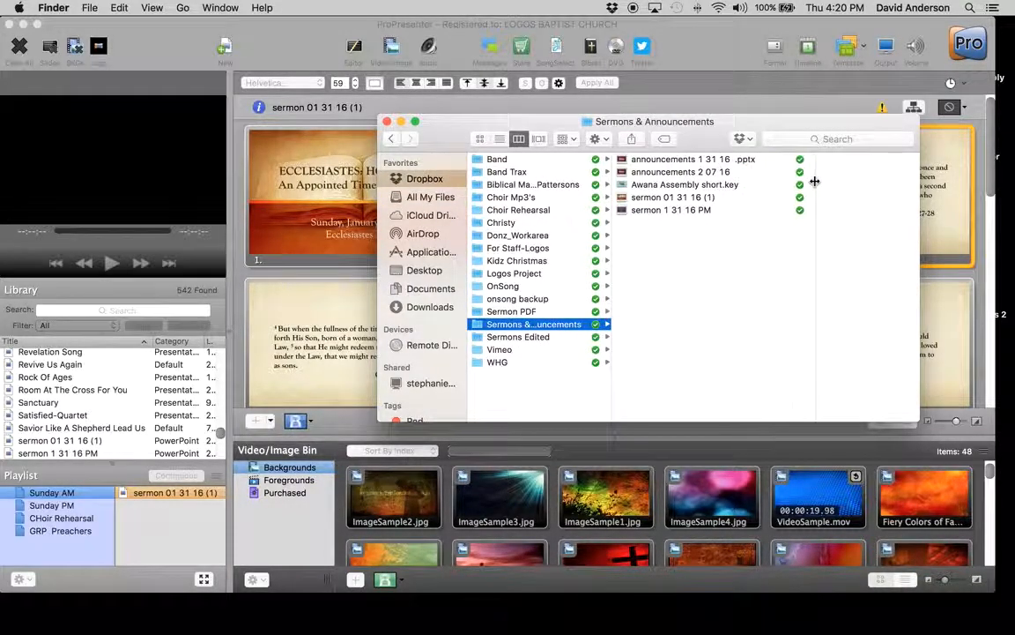
{"action": "left_click", "coordinate": [692, 174]}
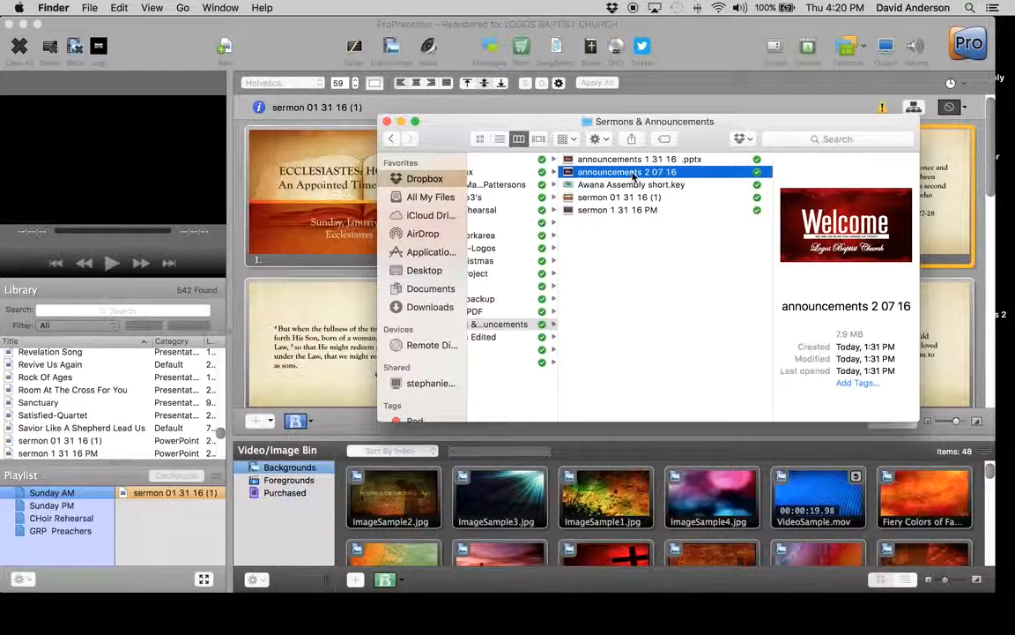
{"action": "right_click", "coordinate": [633, 176]}
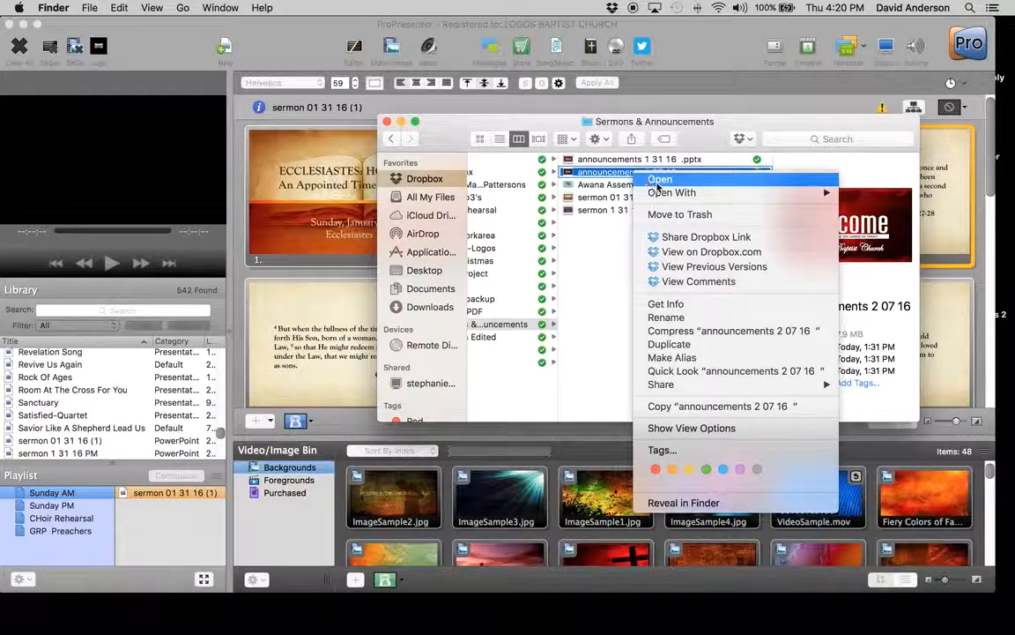
{"action": "mouse_move", "coordinate": [657, 192]}
{"action": "left_click", "coordinate": [507, 231]}
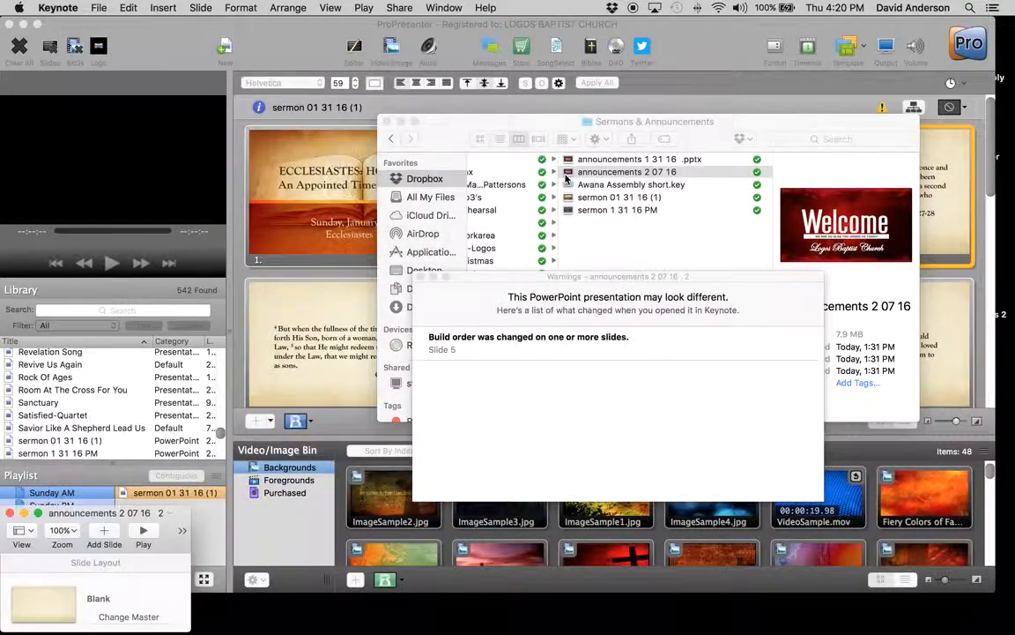
Close the conversion warnings and enlarge the announcements presentation window to fill the screen
{"action": "left_click", "coordinate": [420, 277]}
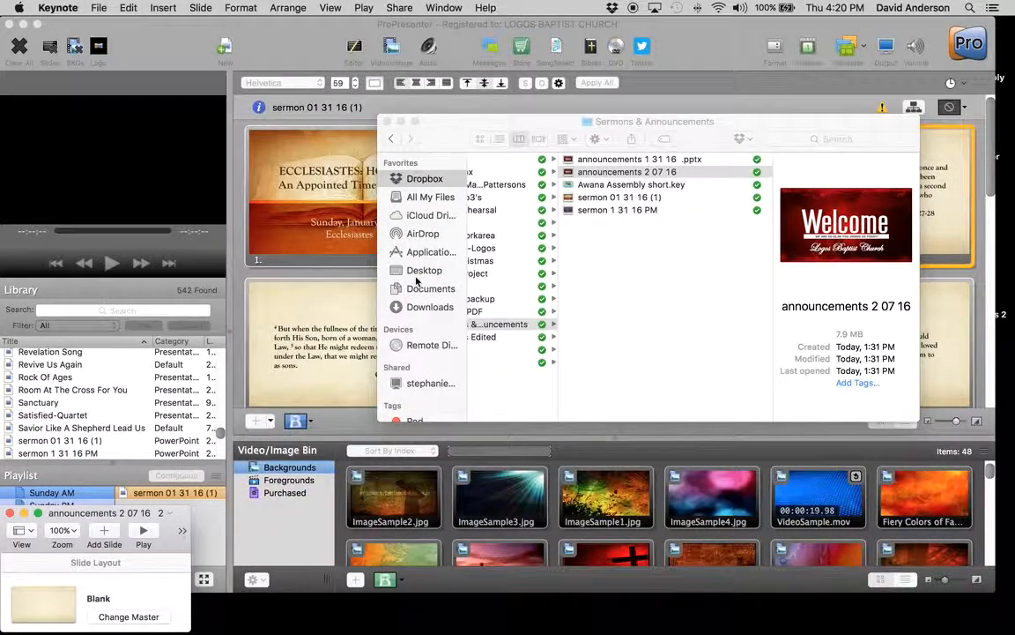
{"action": "left_click_drag", "start_coordinate": [78, 514], "coordinate": [159, 74]}
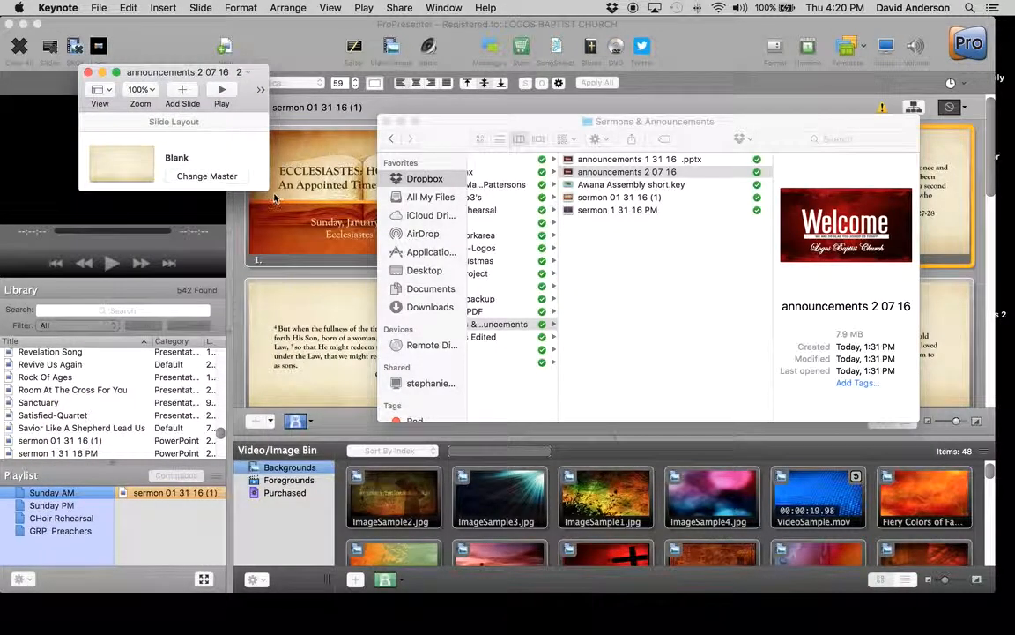
{"action": "left_click_drag", "start_coordinate": [264, 187], "coordinate": [1014, 578]}
{"action": "left_click_drag", "start_coordinate": [308, 70], "coordinate": [242, 20]}
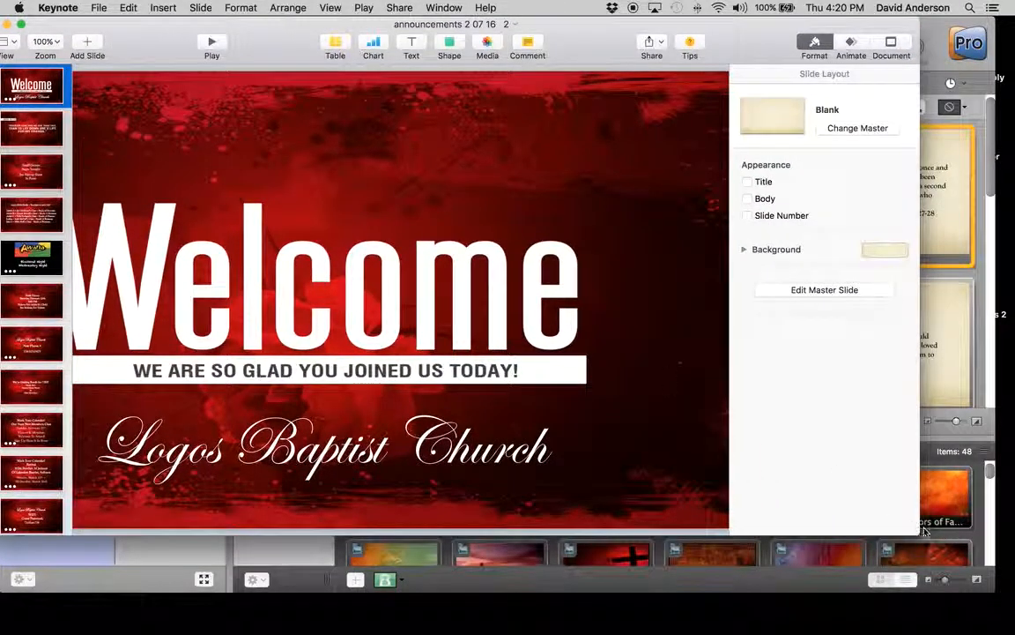
{"action": "left_click_drag", "start_coordinate": [917, 531], "coordinate": [1014, 564]}
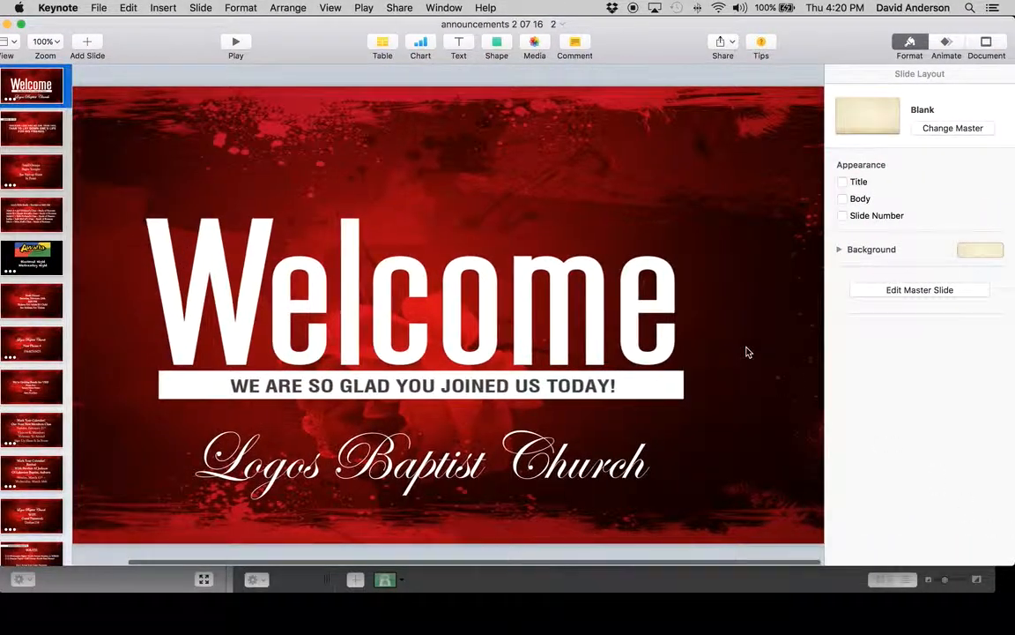
Review the announcements slides through to the final God Bless slide, rechecking the Youth slide
{"action": "left_click", "coordinate": [58, 127]}
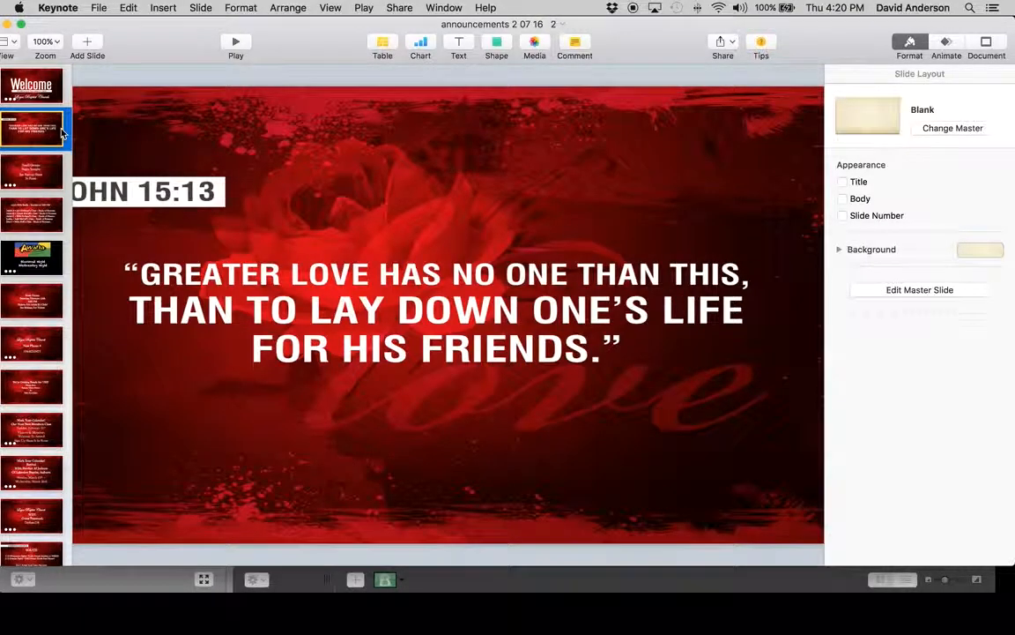
{"action": "key", "text": "Down"}
{"action": "key", "text": "Down"}
{"action": "key", "text": "Down"}
{"action": "key", "text": "Down"}
{"action": "key", "text": "Down"}
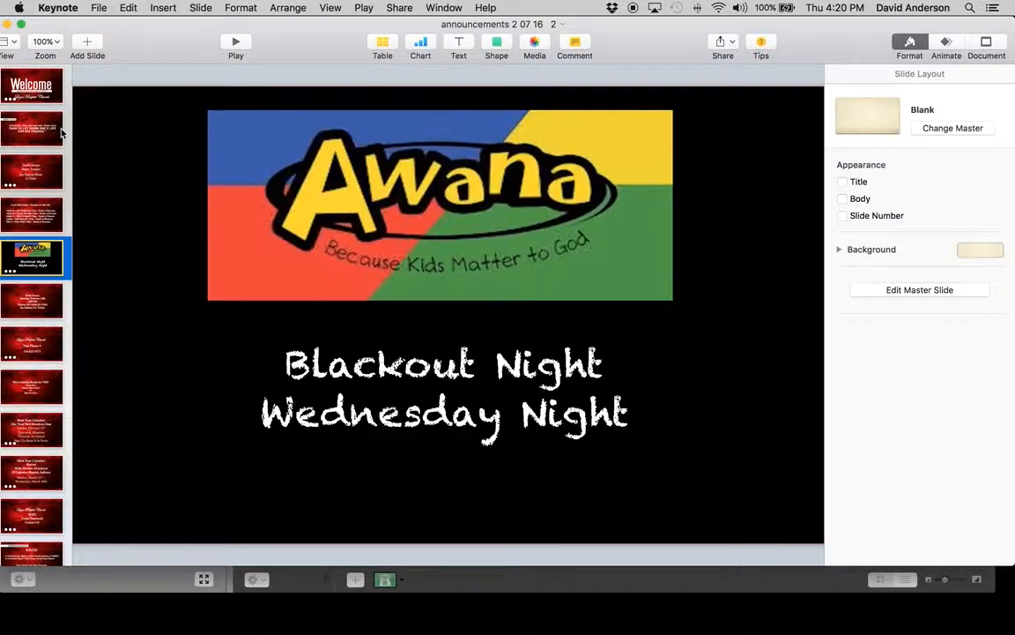
{"action": "key", "text": "Down"}
{"action": "key", "text": "Down"}
{"action": "key", "text": "Down"}
{"action": "key", "text": "Down"}
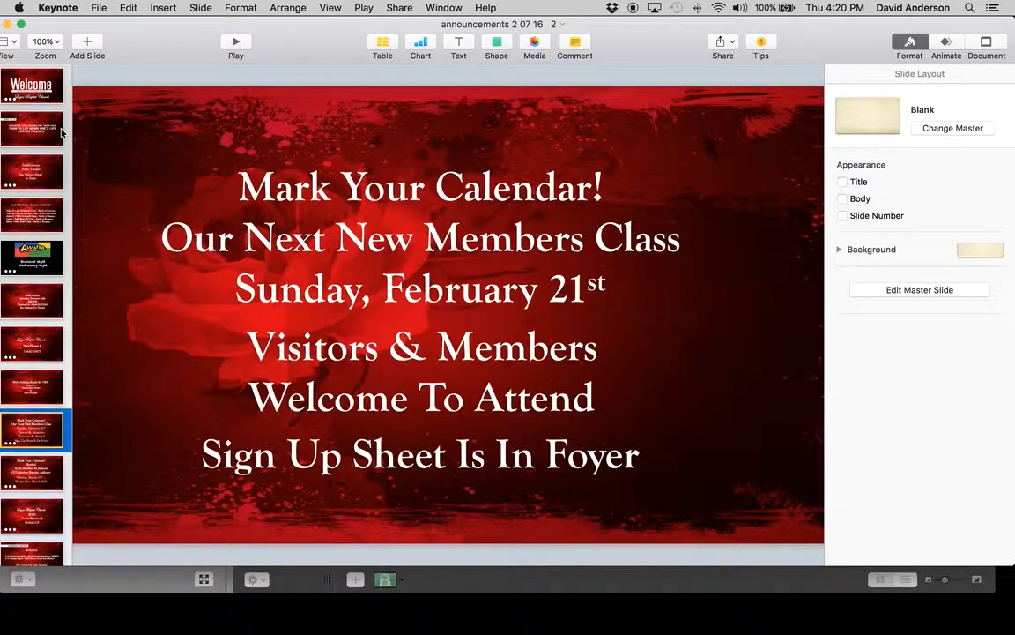
{"action": "key", "text": "Down"}
{"action": "key", "text": "Down"}
{"action": "key", "text": "Down"}
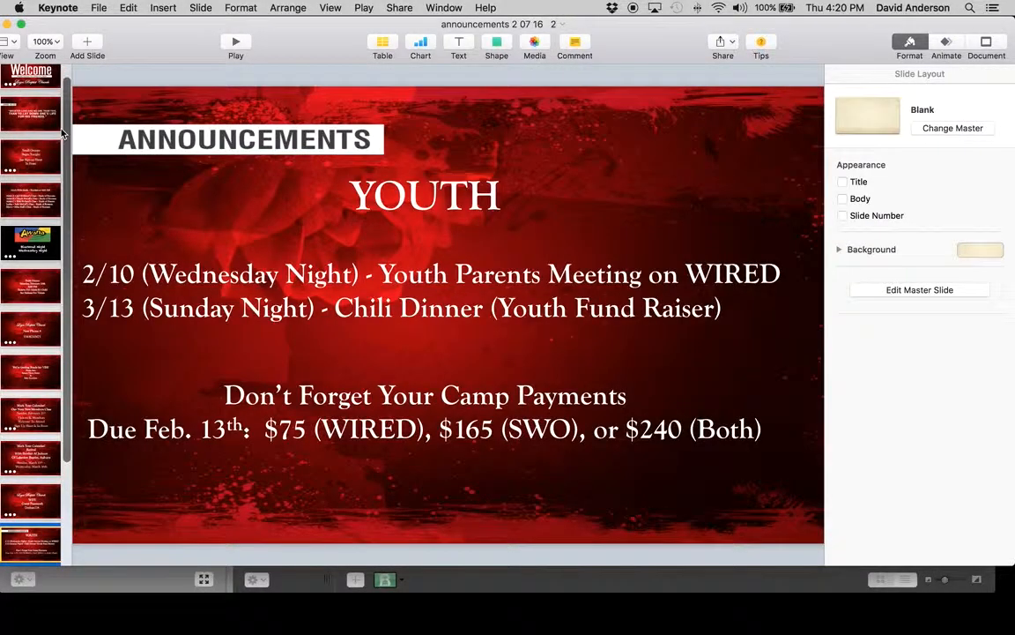
{"action": "key", "text": "Down"}
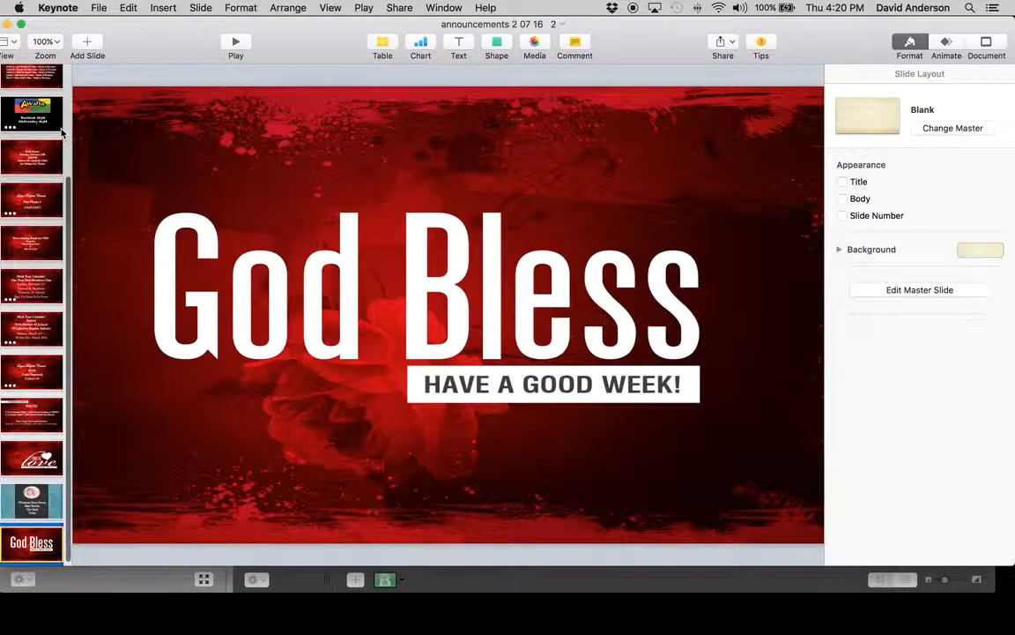
{"action": "key", "text": "Up"}
{"action": "key", "text": "Up"}
{"action": "key", "text": "Up"}
{"action": "key", "text": "Up"}
{"action": "key", "text": "Up"}
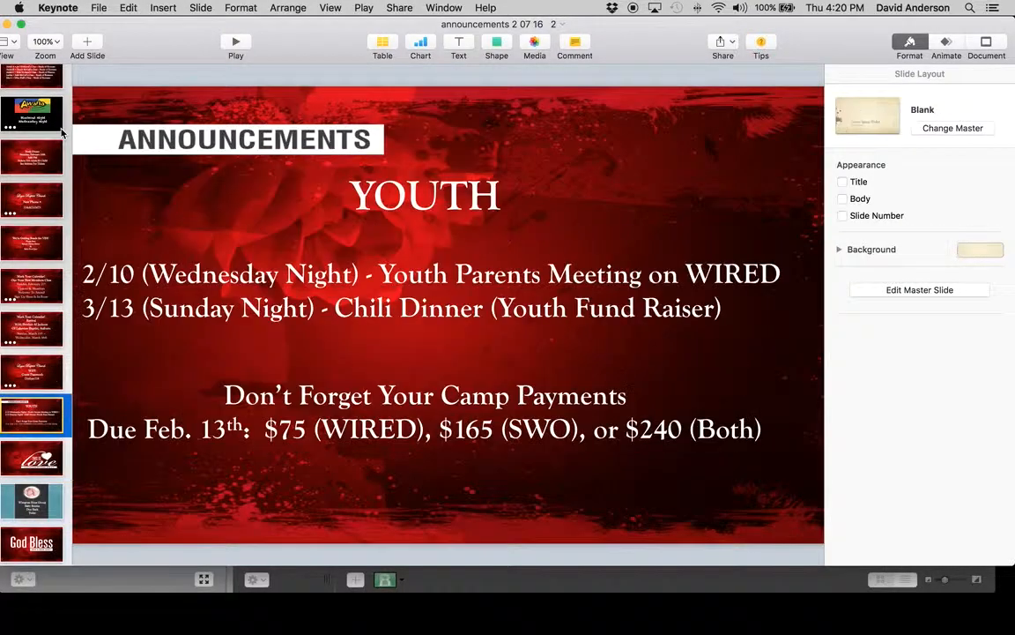
{"action": "key", "text": "Down"}
{"action": "key", "text": "Down"}
{"action": "key", "text": "Down"}
{"action": "key", "text": "Down"}
{"action": "key", "text": "Down"}
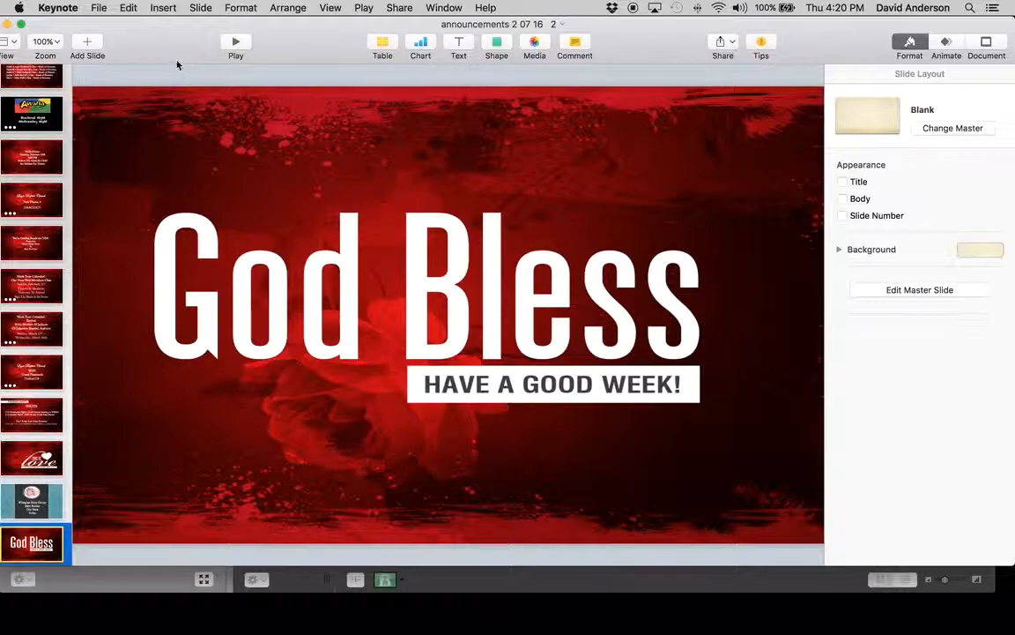
Export the announcements presentation to the Desktop as a self-playing 720p QuickTime movie with 5-second slides and 2-second builds
{"action": "left_click", "coordinate": [99, 8]}
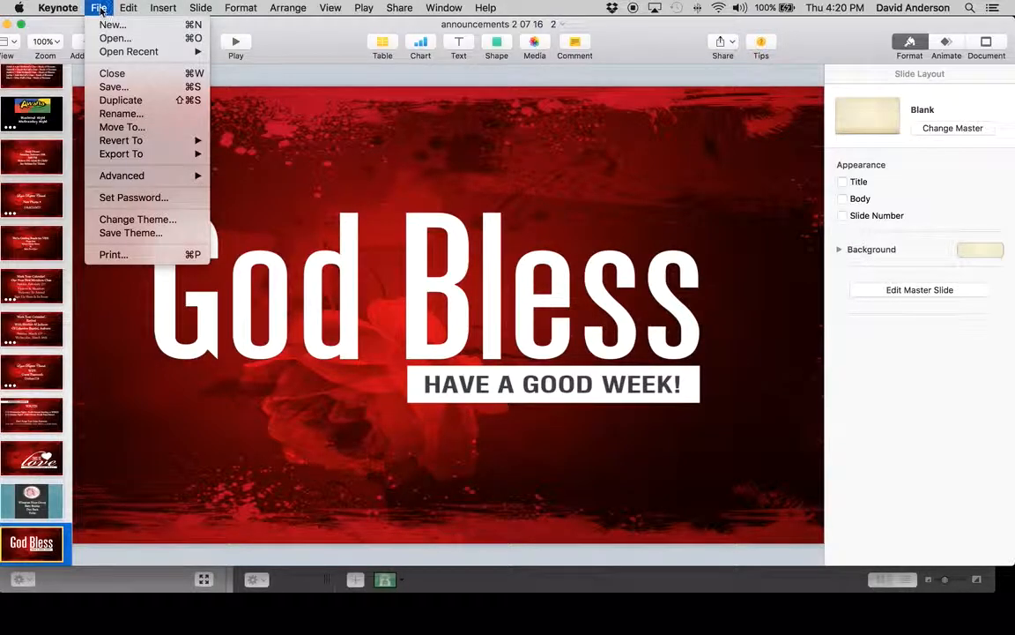
{"action": "mouse_move", "coordinate": [116, 157]}
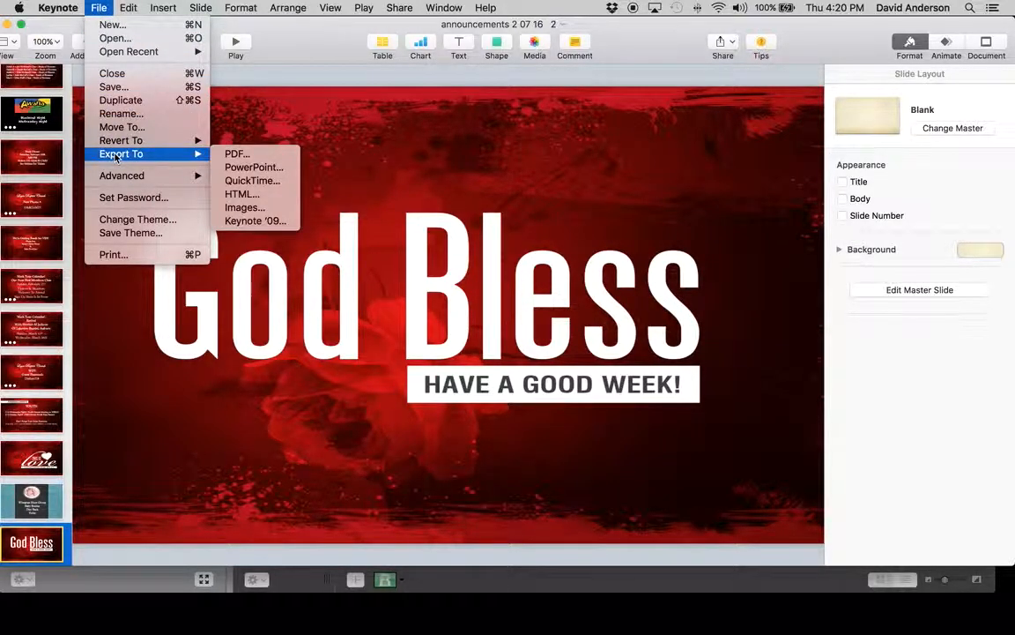
{"action": "left_click", "coordinate": [255, 181]}
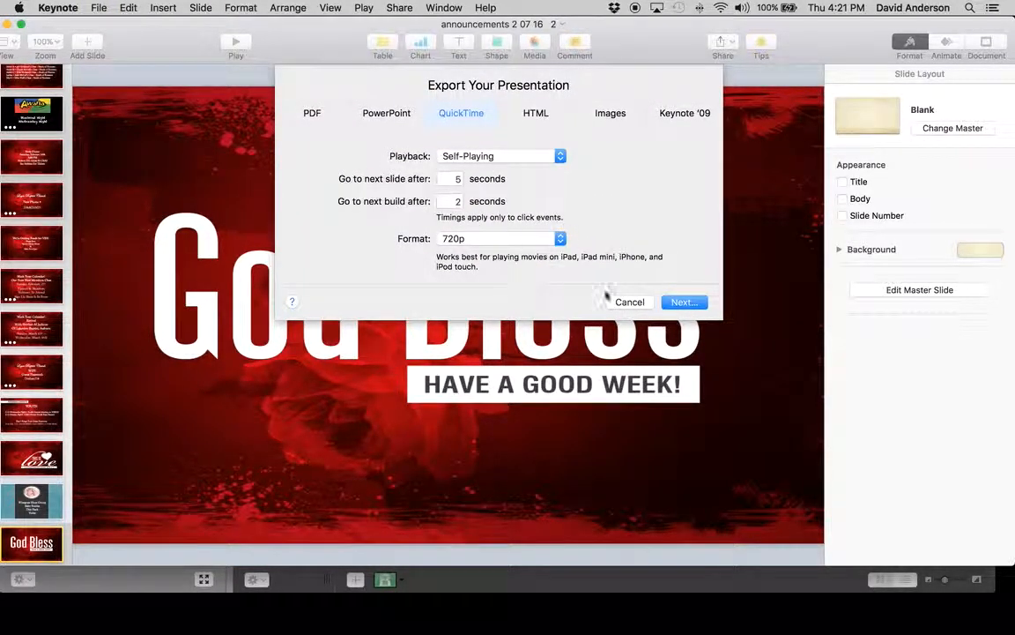
{"action": "left_click", "coordinate": [684, 303]}
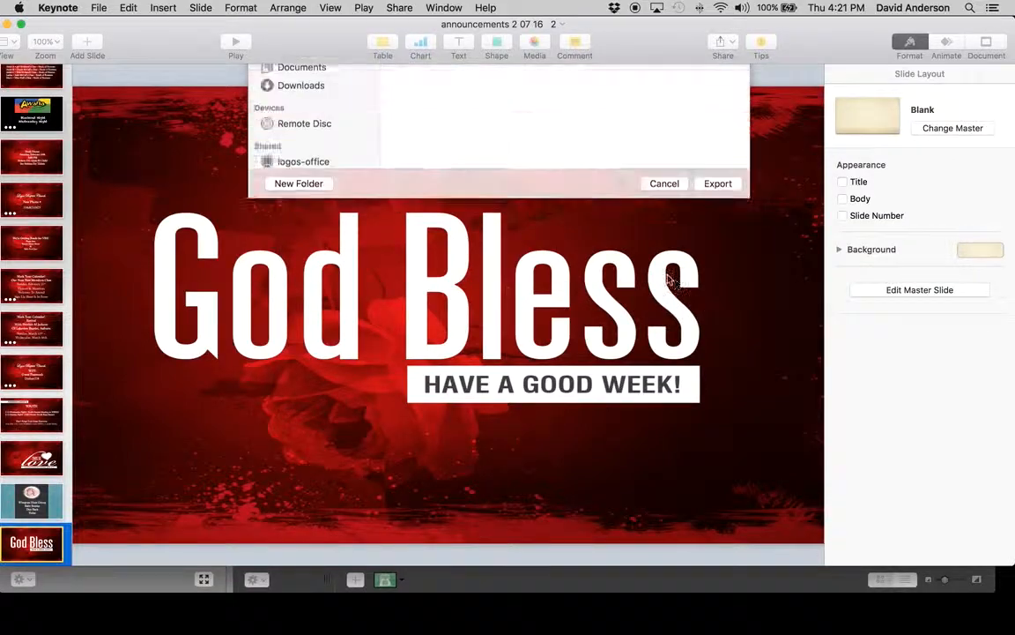
{"action": "left_click", "coordinate": [298, 315]}
{"action": "left_click", "coordinate": [295, 300]}
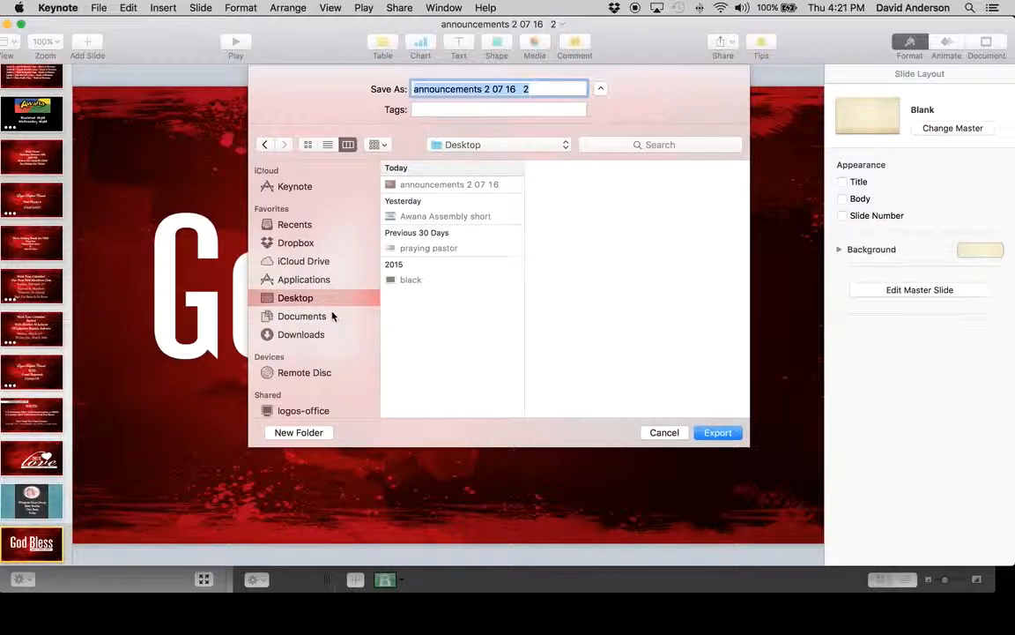
{"action": "left_click", "coordinate": [528, 89]}
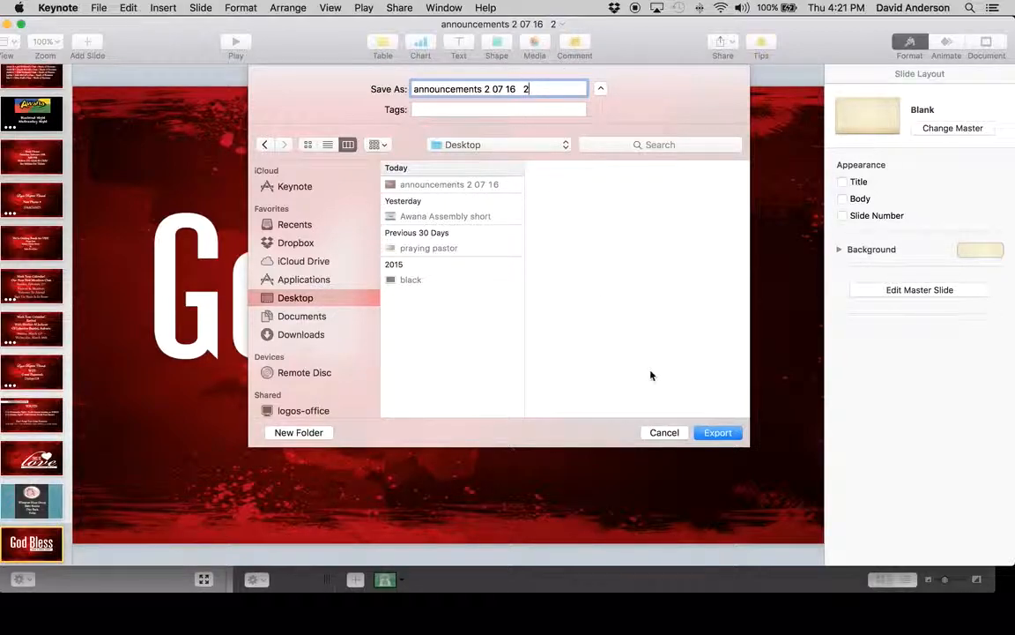
{"action": "left_click", "coordinate": [718, 432]}
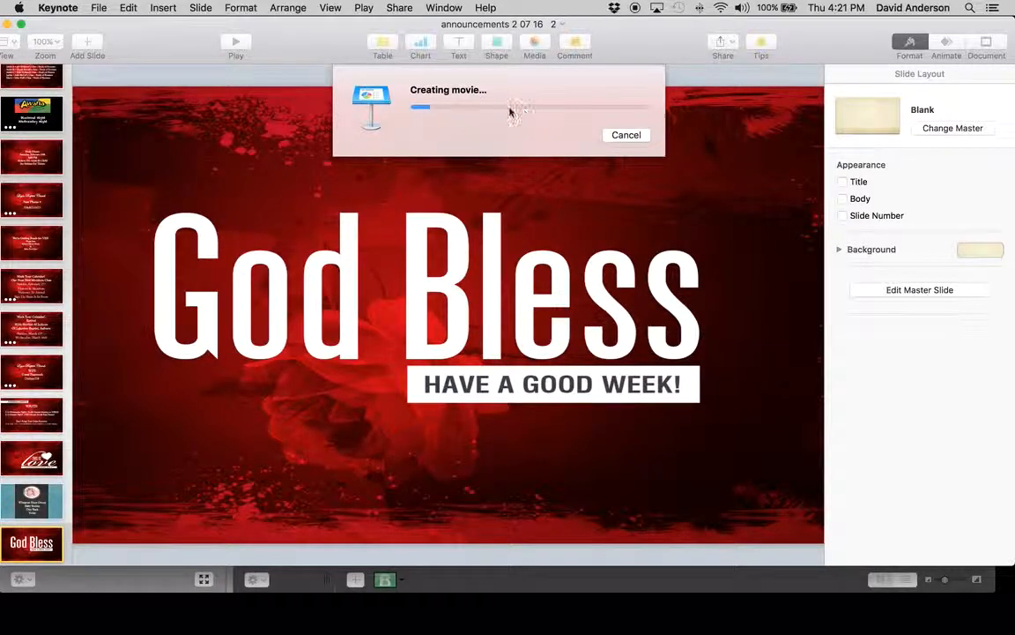
Minimize the Keynote window, select the announcements 2 07 16 movie on the Desktop in Finder, and uncover the media bin
{"action": "left_click_drag", "start_coordinate": [145, 62], "coordinate": [193, 68]}
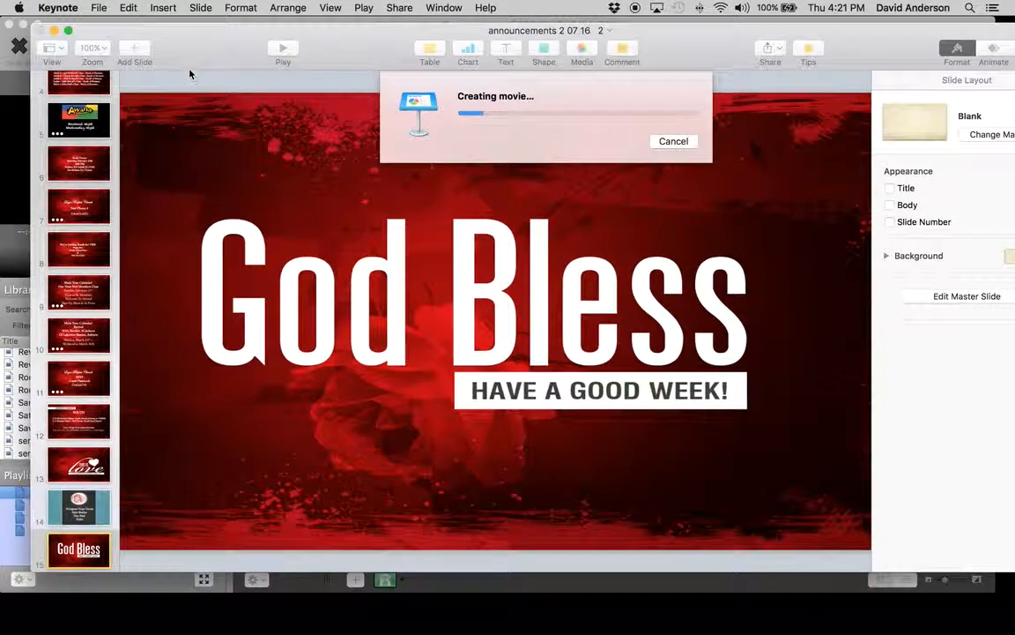
{"action": "left_click", "coordinate": [54, 31]}
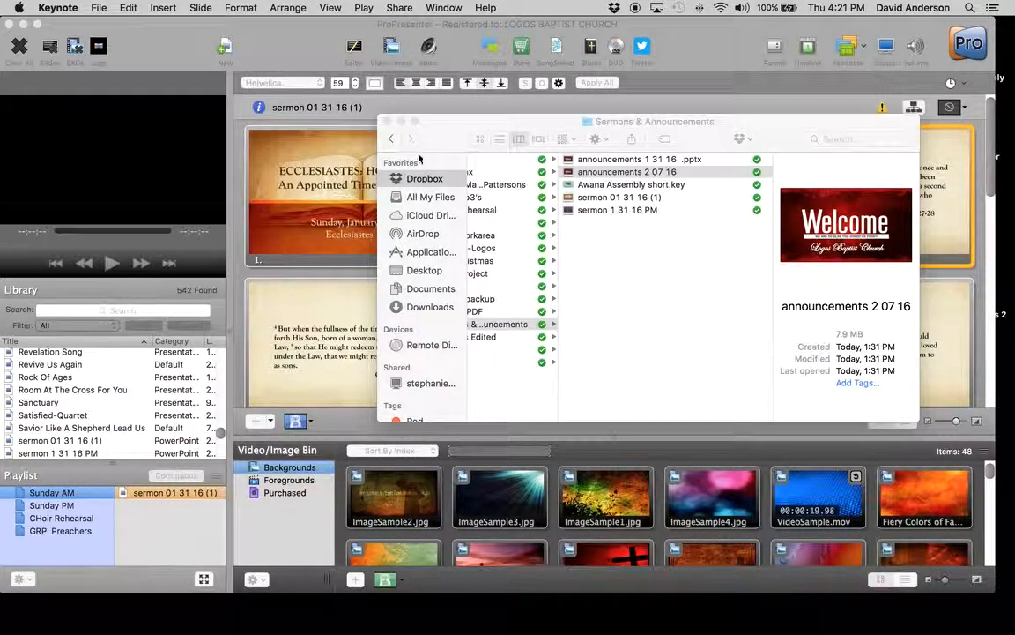
{"action": "left_click", "coordinate": [424, 270]}
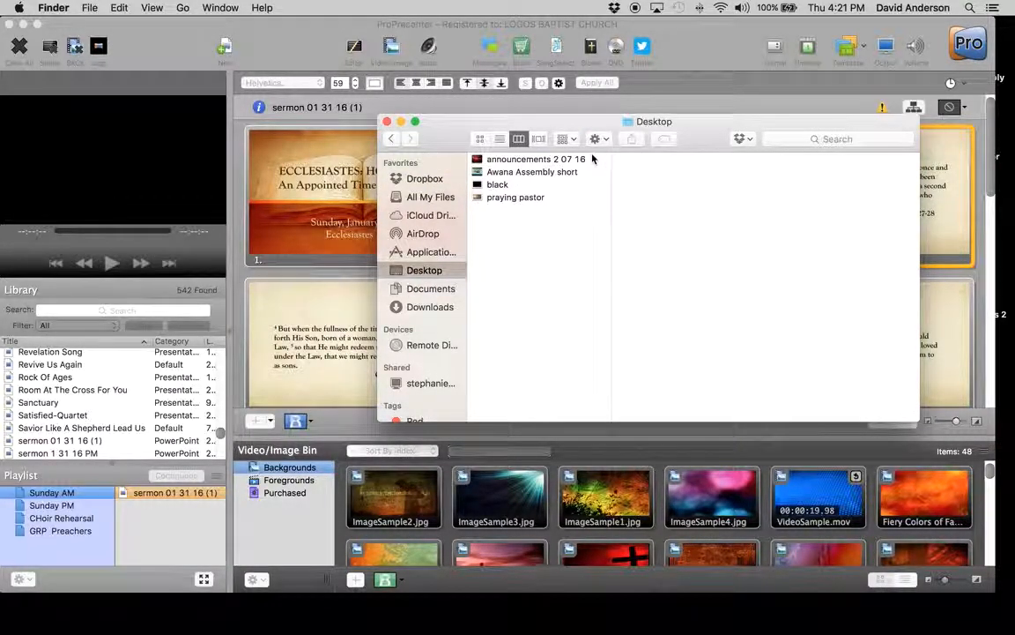
{"action": "left_click", "coordinate": [552, 160]}
{"action": "left_click_drag", "start_coordinate": [453, 130], "coordinate": [420, 56]}
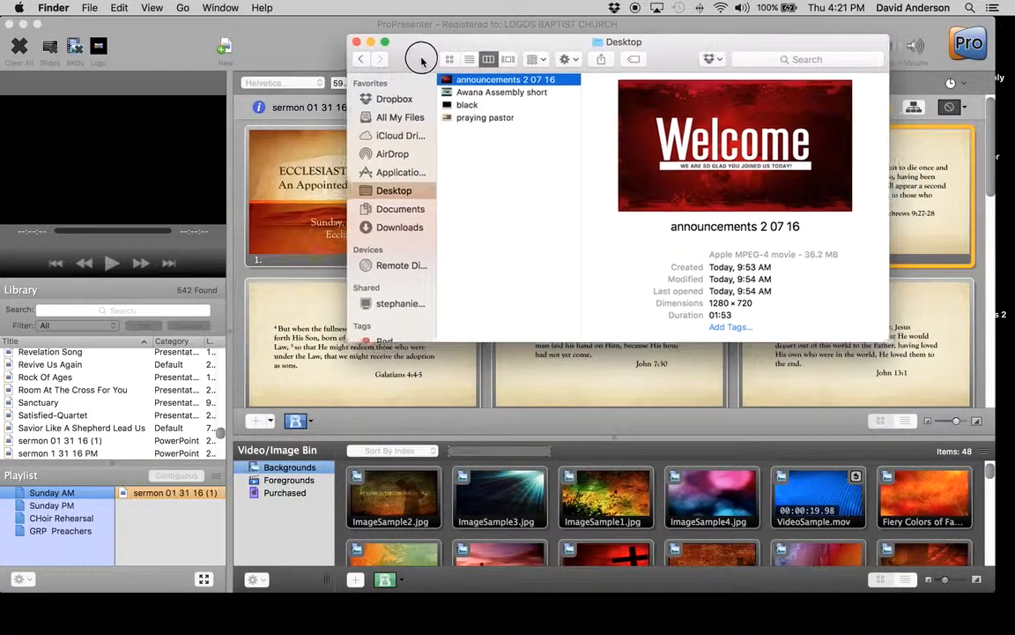
Add the announcements 2 07 16 movie from the Desktop to ProPresenter's Backgrounds bin, before the Awana Assembly video
{"action": "scroll", "coordinate": [731, 546], "scroll_direction": "down", "scroll_amount": 10}
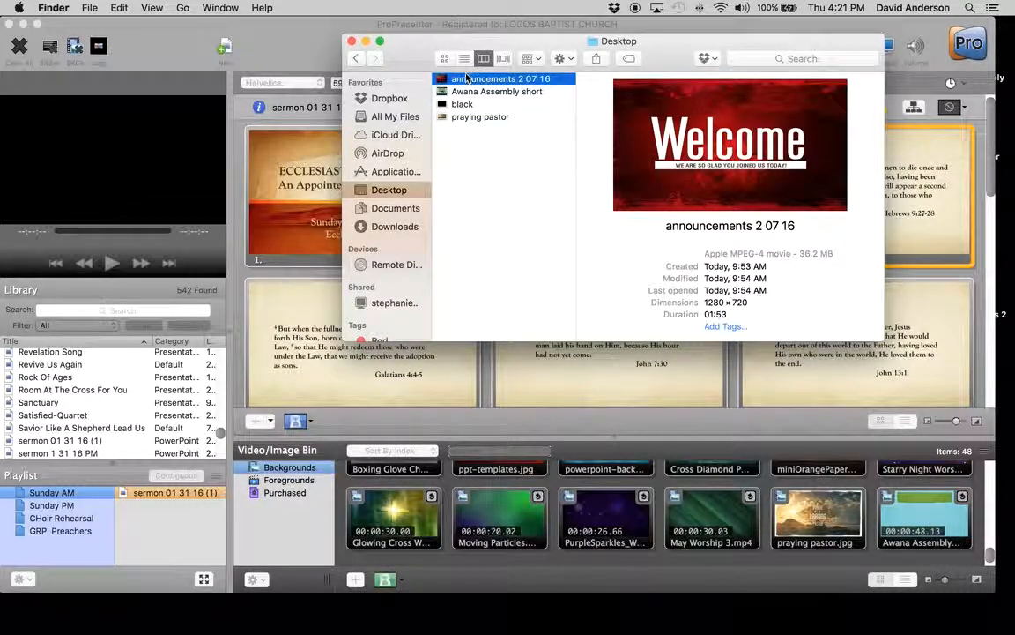
{"action": "left_click_drag", "start_coordinate": [445, 79], "coordinate": [969, 520]}
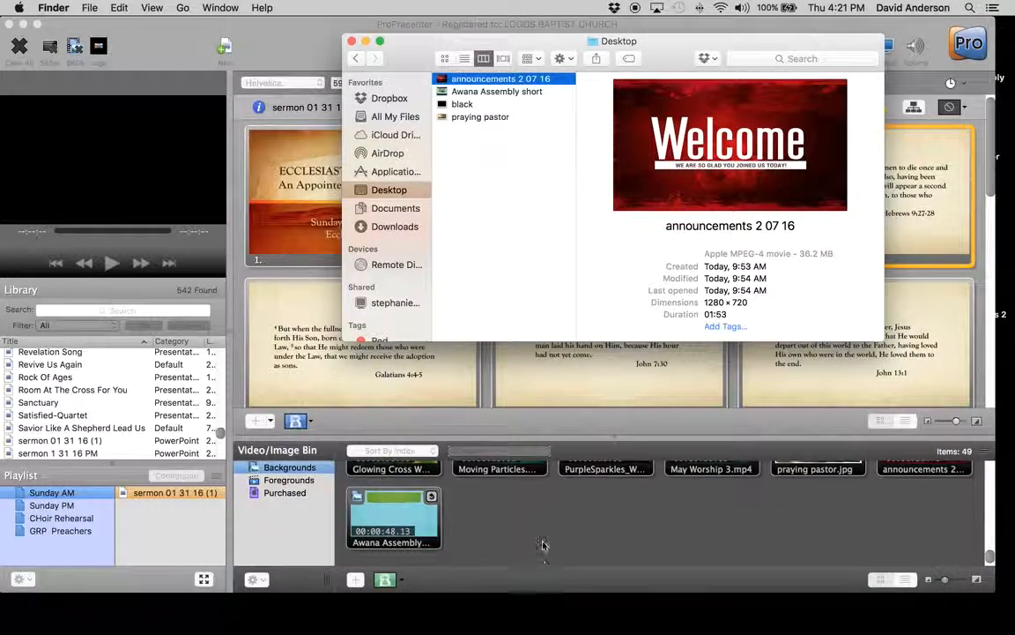
{"action": "scroll", "coordinate": [754, 505], "scroll_direction": "up", "scroll_amount": 3}
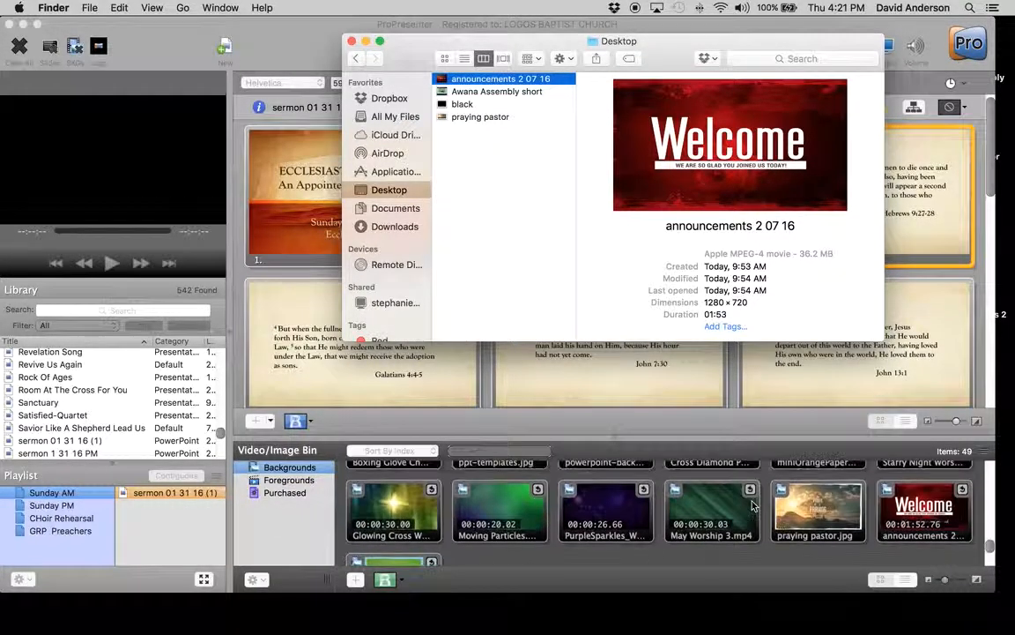
Add the announcements movie from the Backgrounds bin to the Sunday AM playlist above sermon 01 31 16 (1), and play it
{"action": "left_click", "coordinate": [938, 514]}
{"action": "left_click_drag", "start_coordinate": [937, 514], "coordinate": [183, 498]}
{"action": "left_click", "coordinate": [181, 495]}
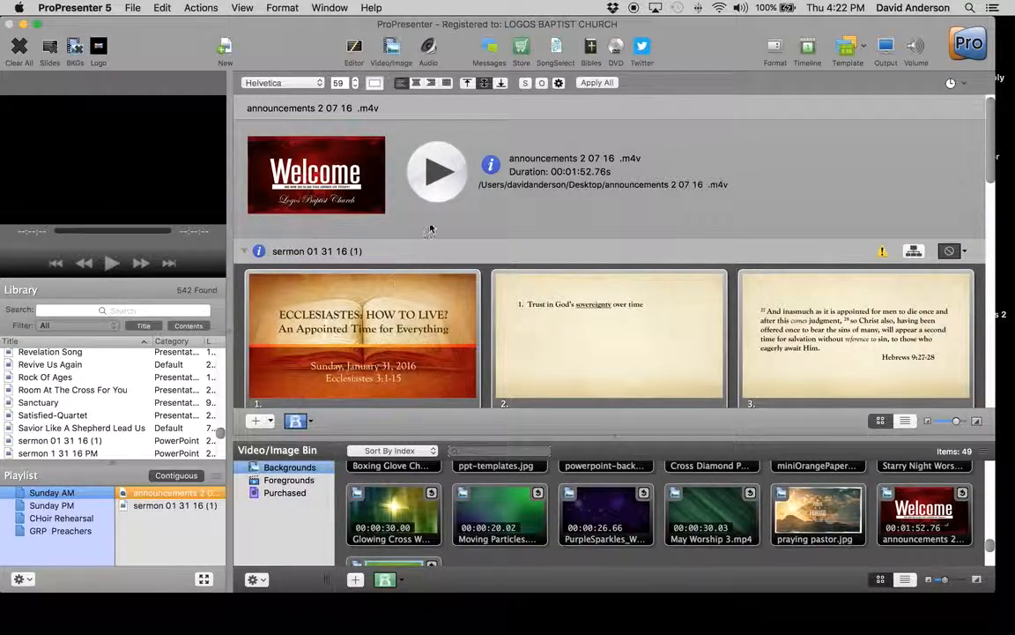
{"action": "left_click", "coordinate": [418, 187]}
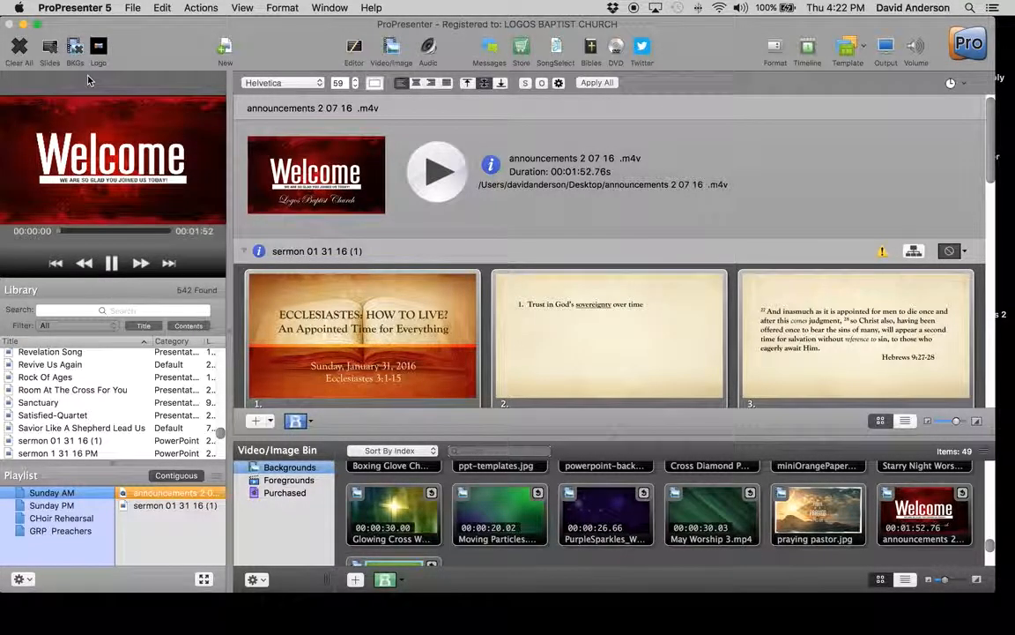